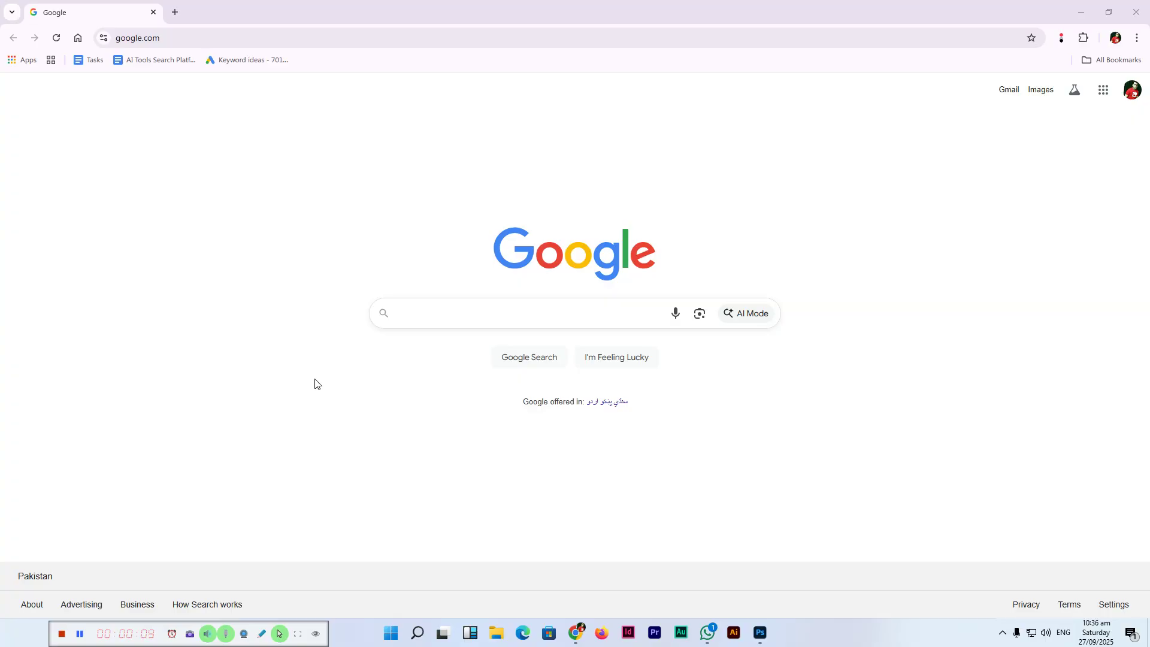
Step: Check the damaged family photo in Photoshop and open the Gemini site in Chrome
key("alt+Tab")
left_click(760, 632)
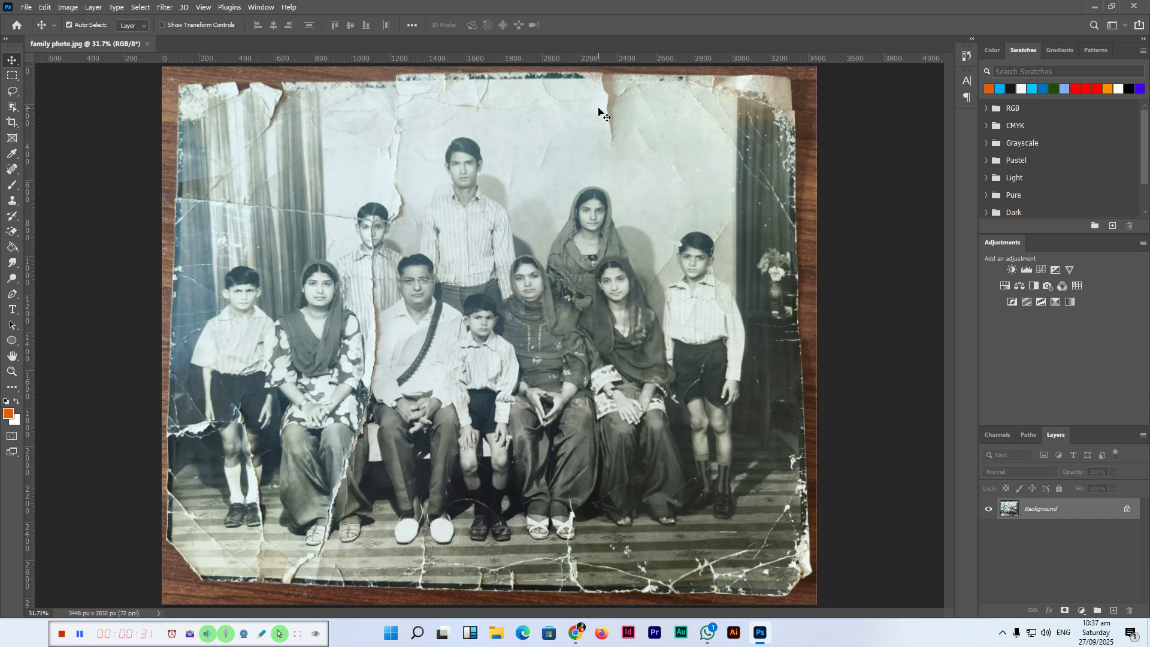
left_click(576, 633)
left_click(333, 39)
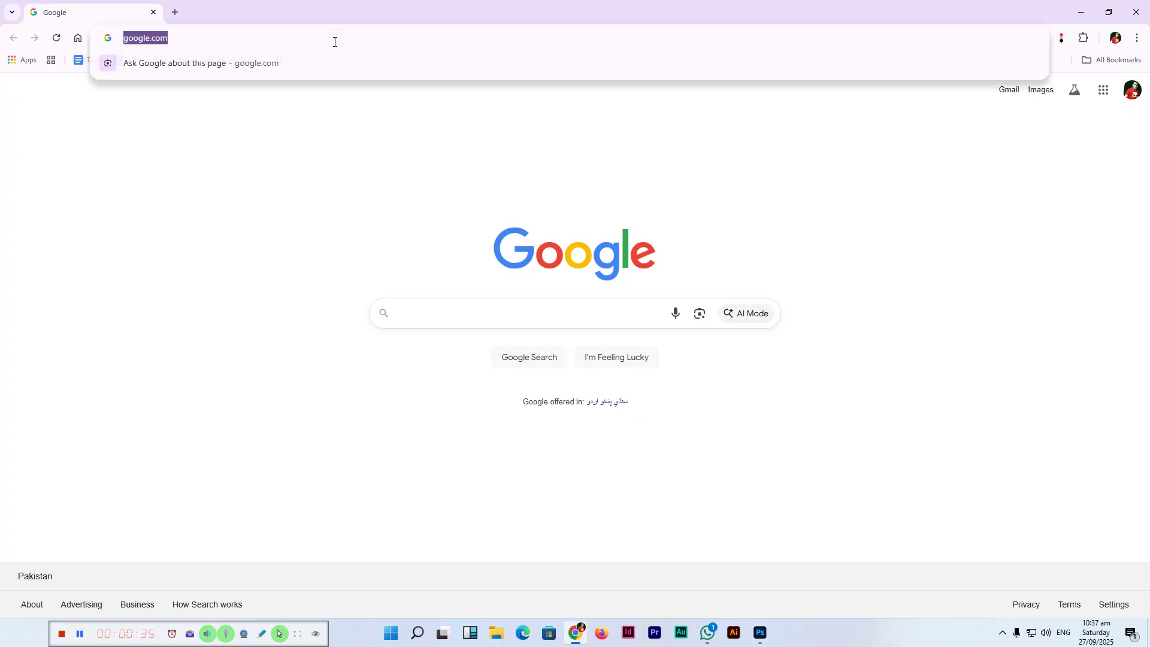
type("gemini.")
key("Return")
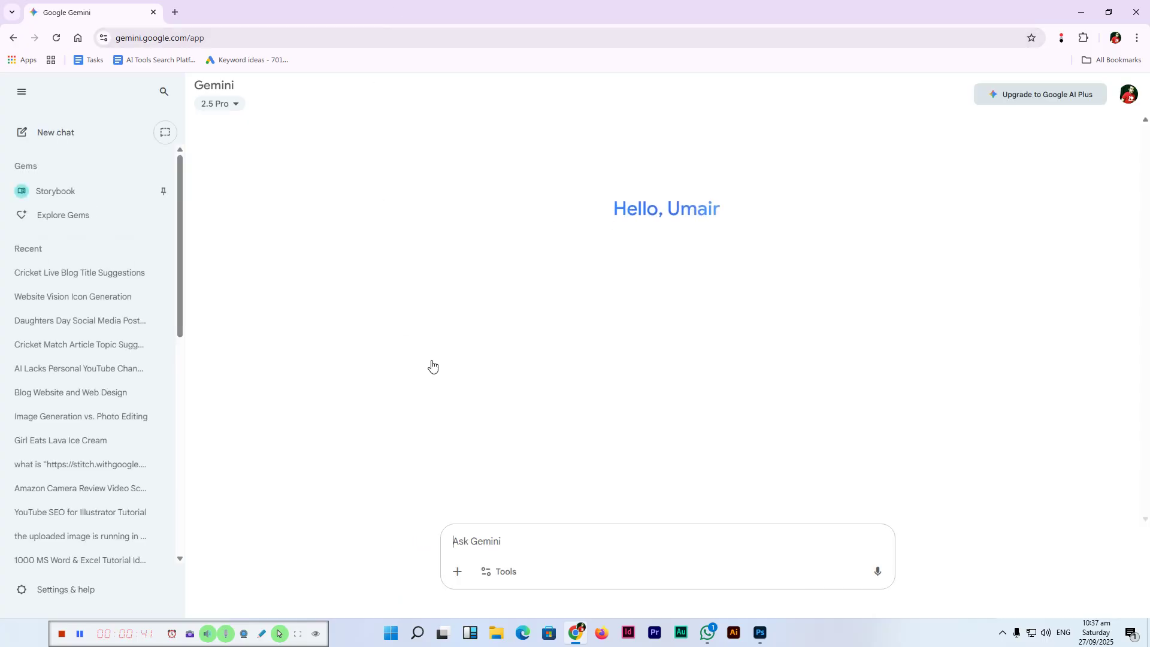
Step: Attach the "family photo" file from the Desktop to the Gemini prompt and enable Create images
left_click(459, 576)
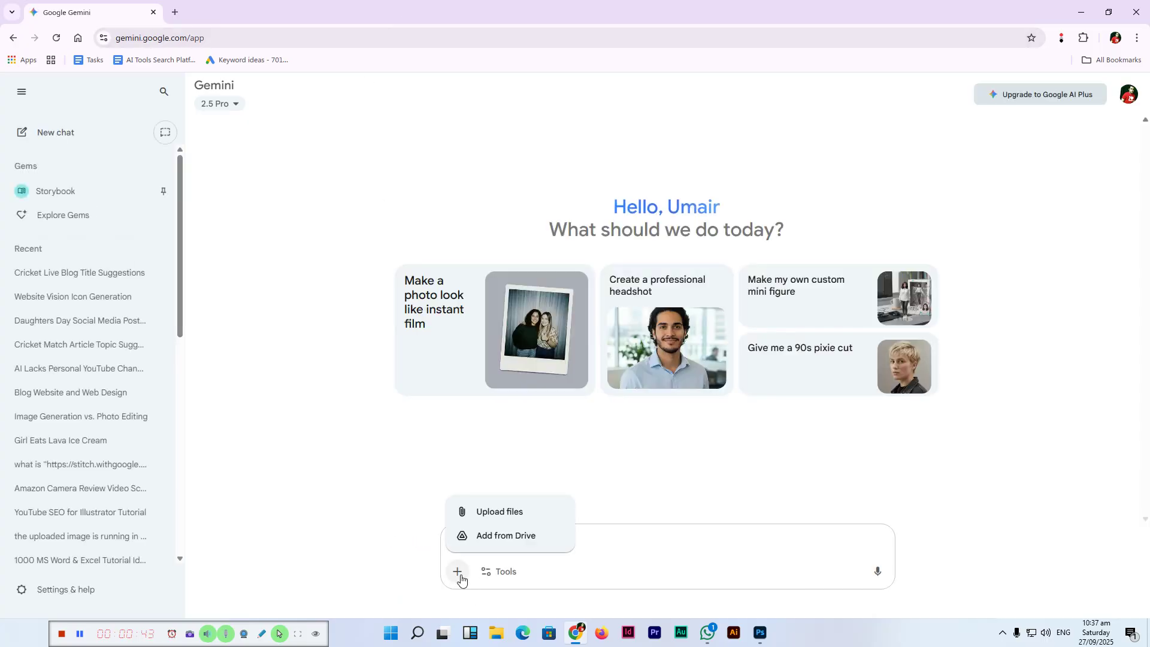
left_click(492, 514)
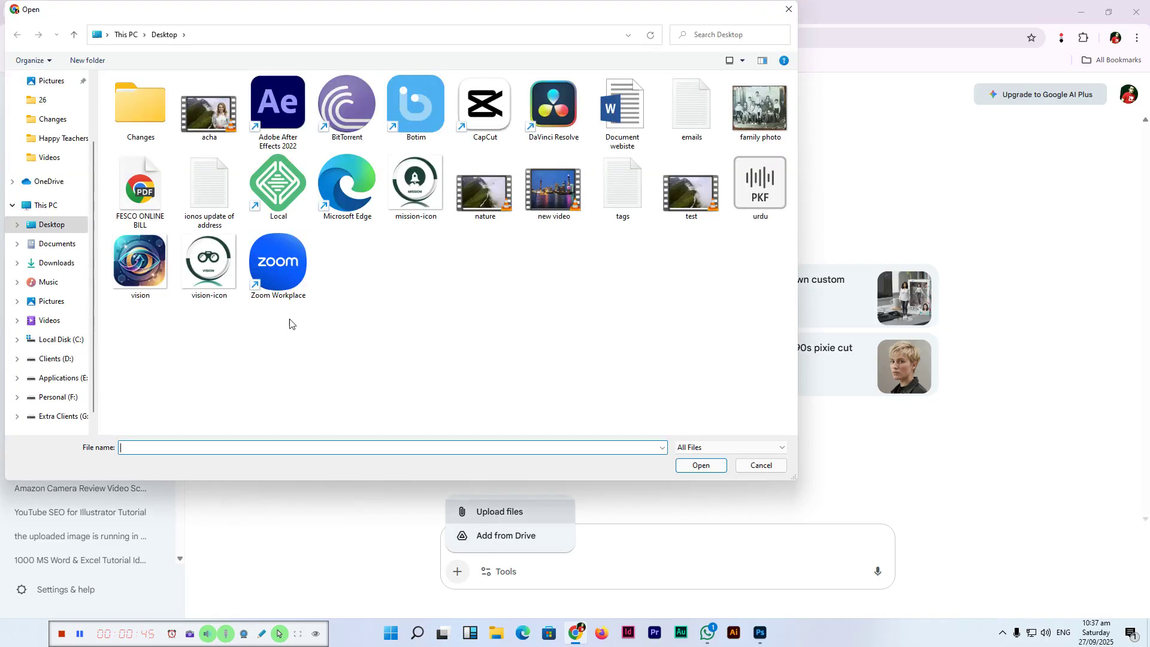
double_click(757, 123)
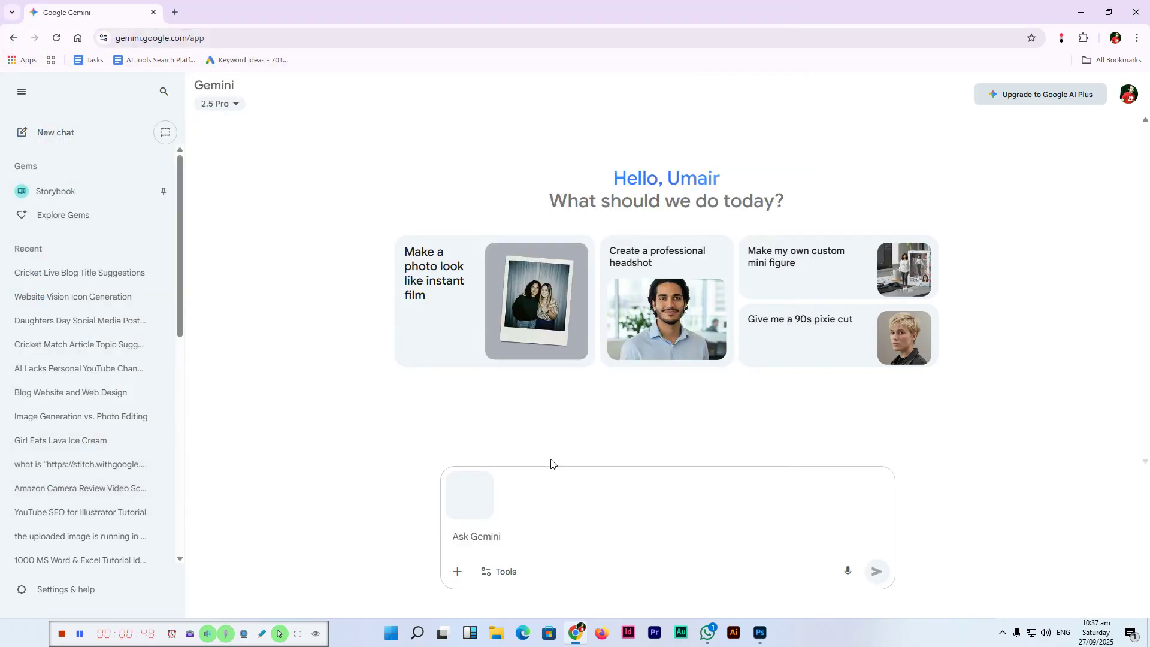
left_click(498, 577)
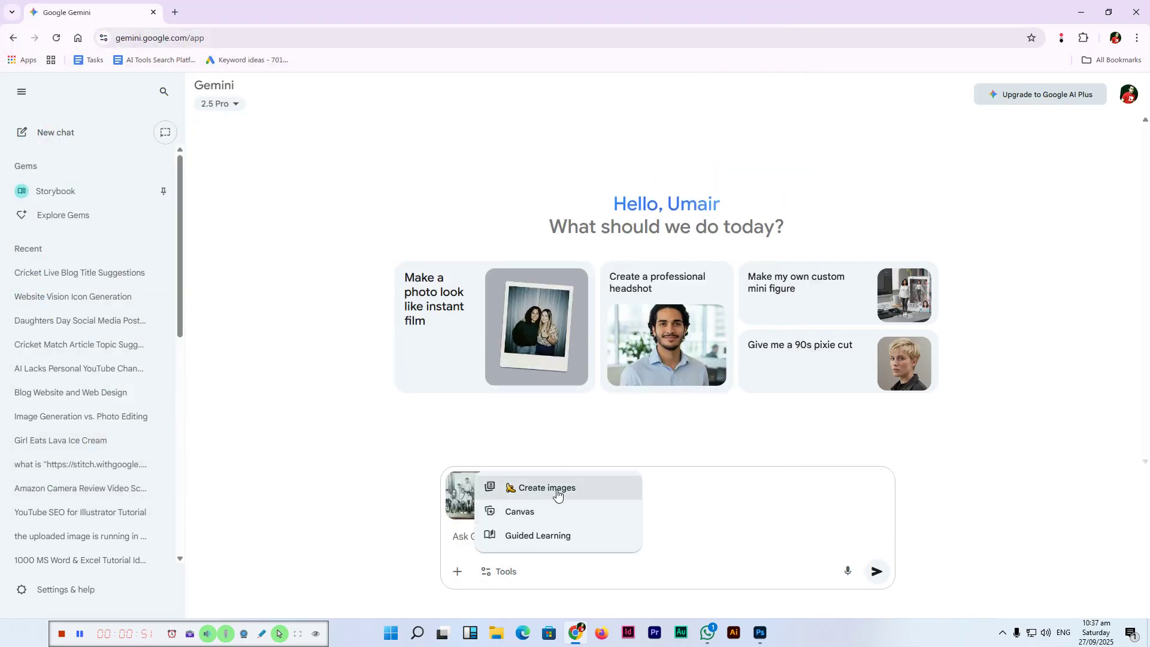
left_click(557, 493)
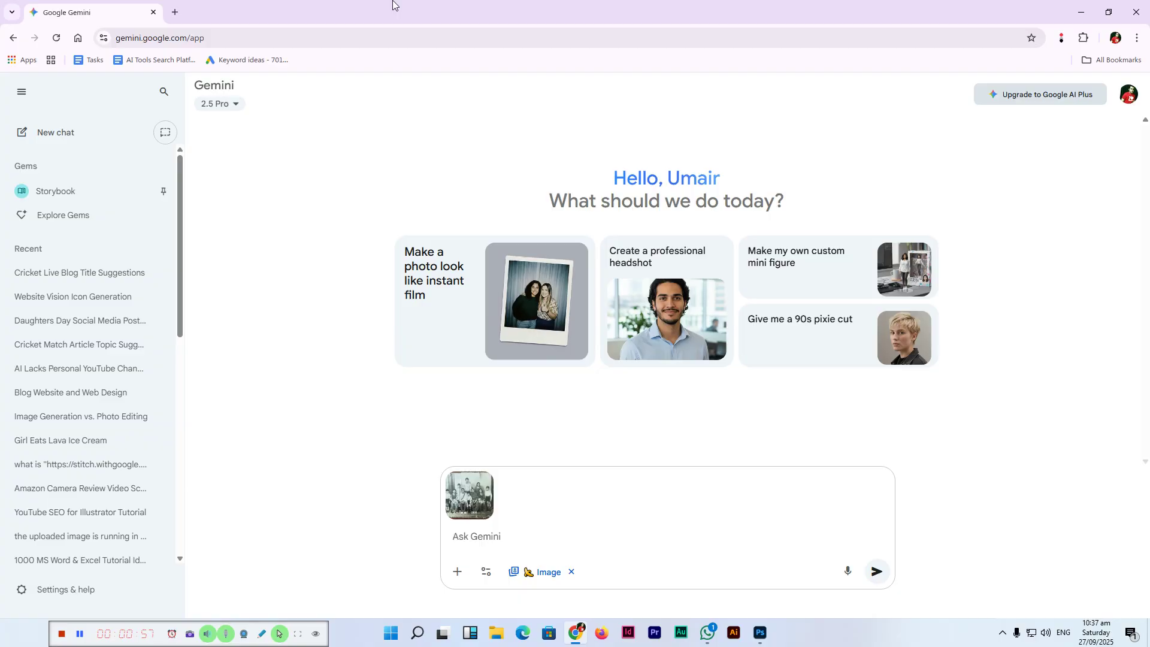
Step: Enter the prompt "Restore this photograph to its original quality by repairing scratches, folds, discoloration, and missing details."
type("Restore this photograph to its original quality by r")
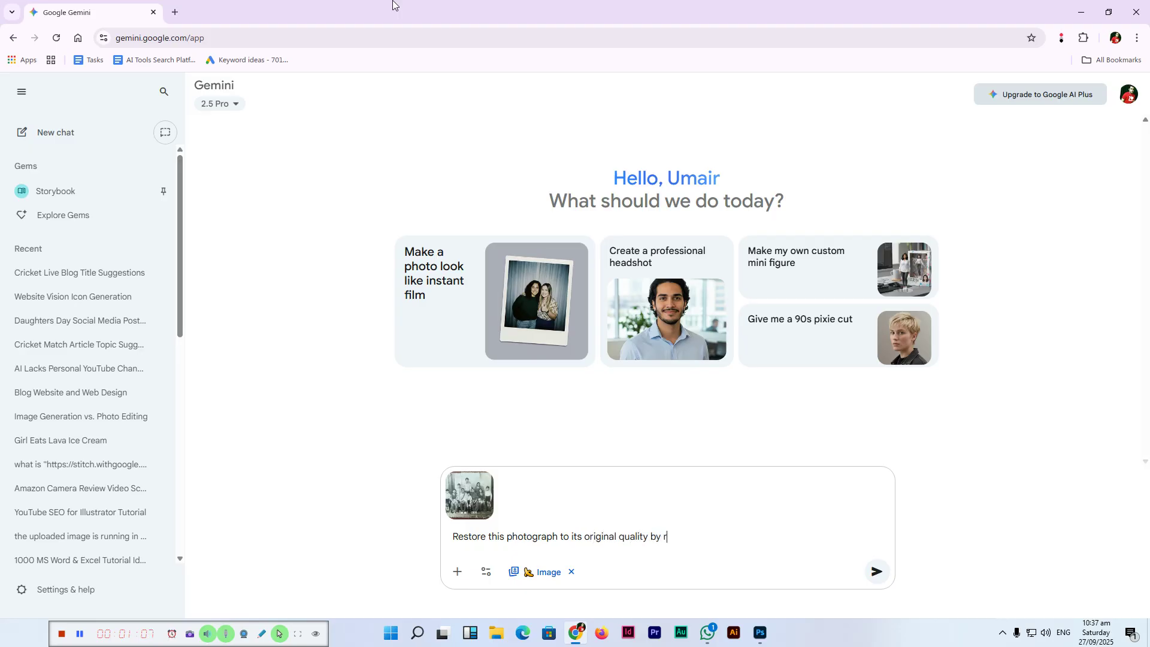
type("epairing scratches, folds, discolora")
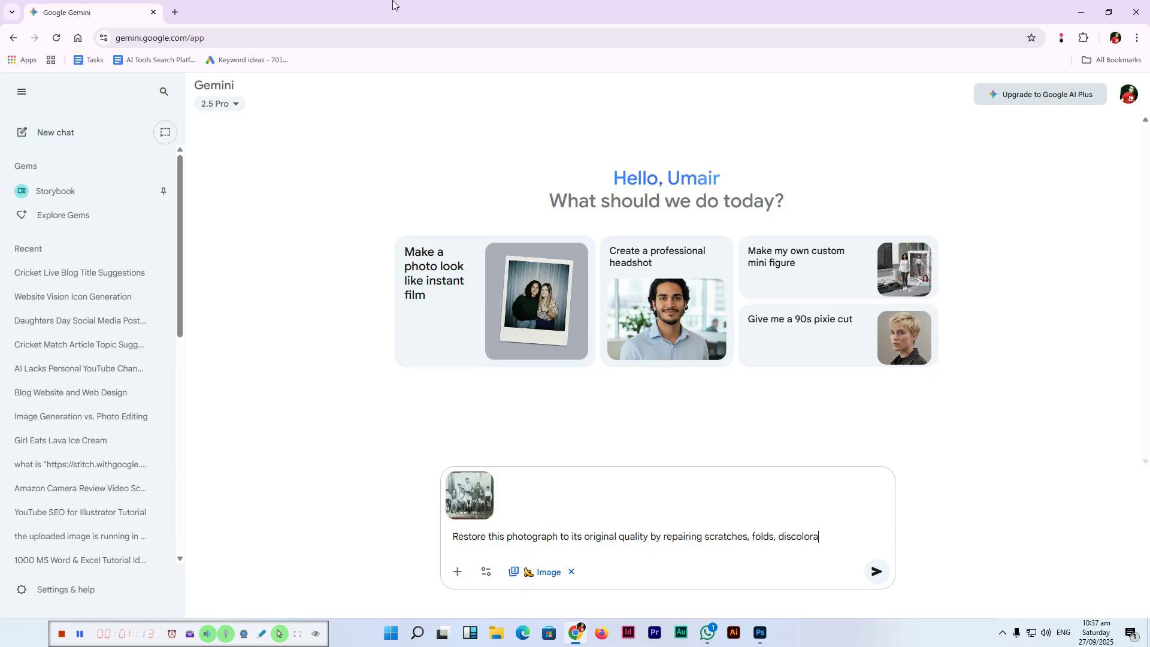
type("tion, and missing details. Keep the pe")
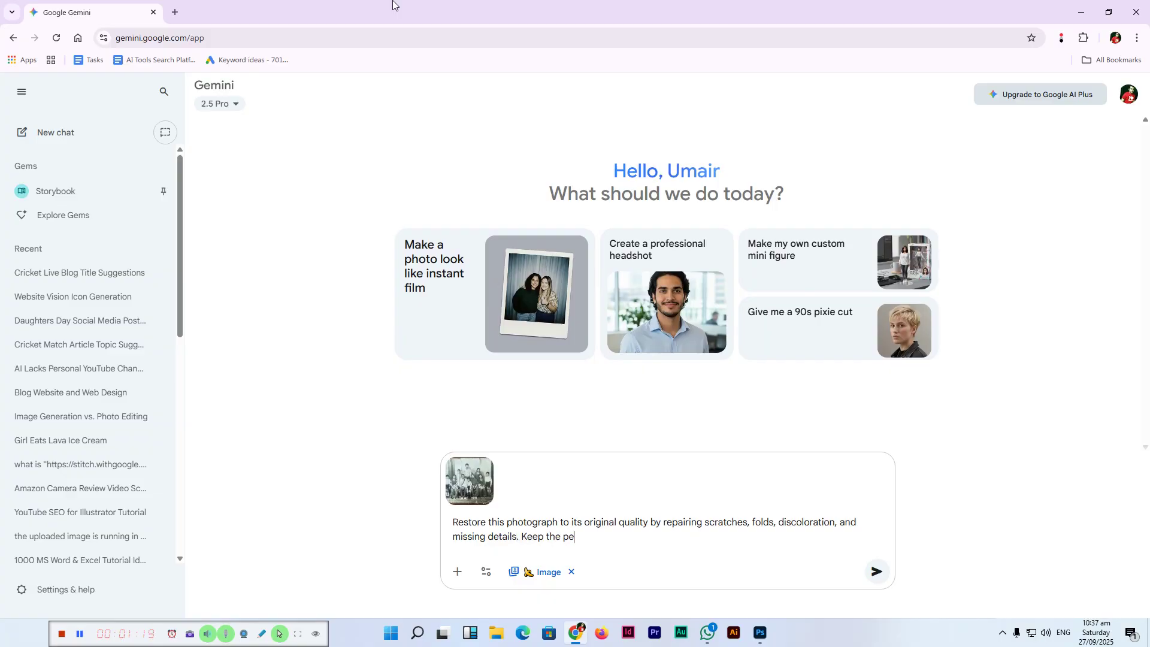
Step: Continue the prompt with "Keep the people, objects, and background realistic while preserving the original style, lighting, and colors."
type("ople, bo")
type("objects, and ba")
type("ckground r")
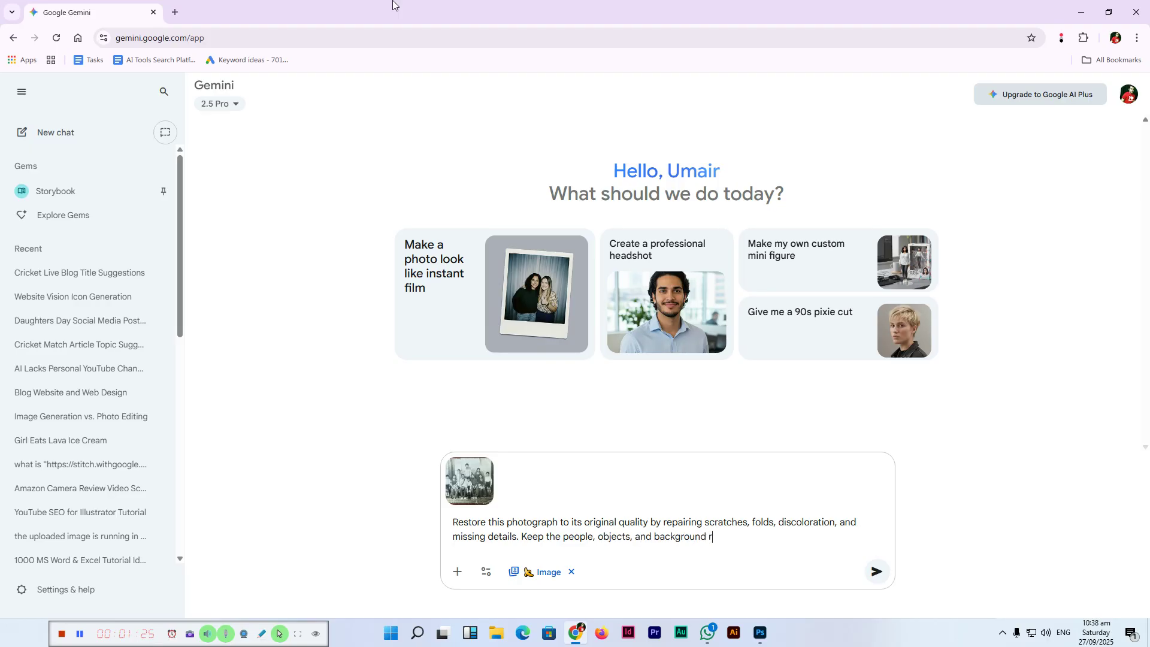
type("ealistic while preserving the original ")
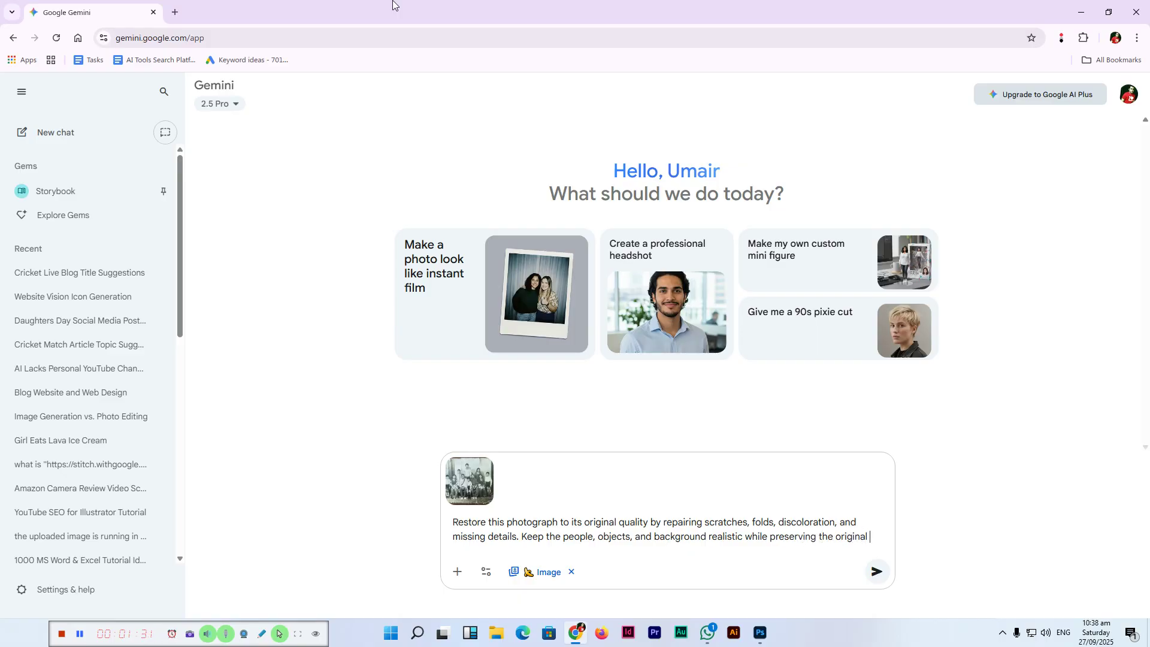
type("style, light")
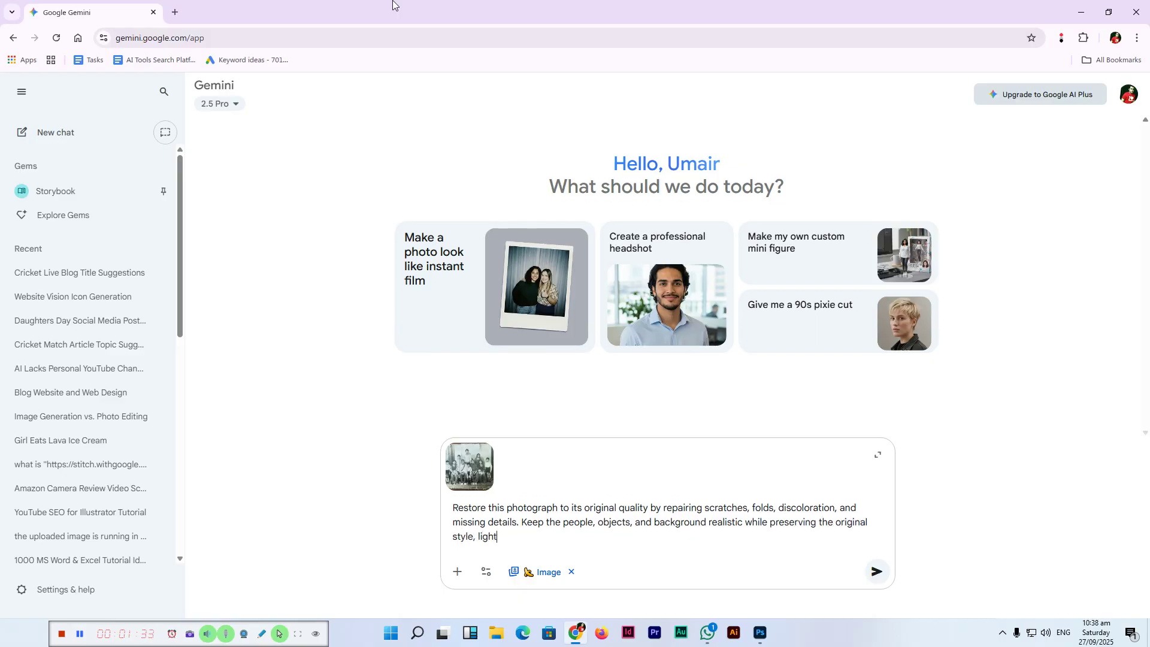
Step: Add "Do not add new elements or alter the identity of the people -- only repair the damaged" to the prompt
type("ing, and colors. Do not add new elements")
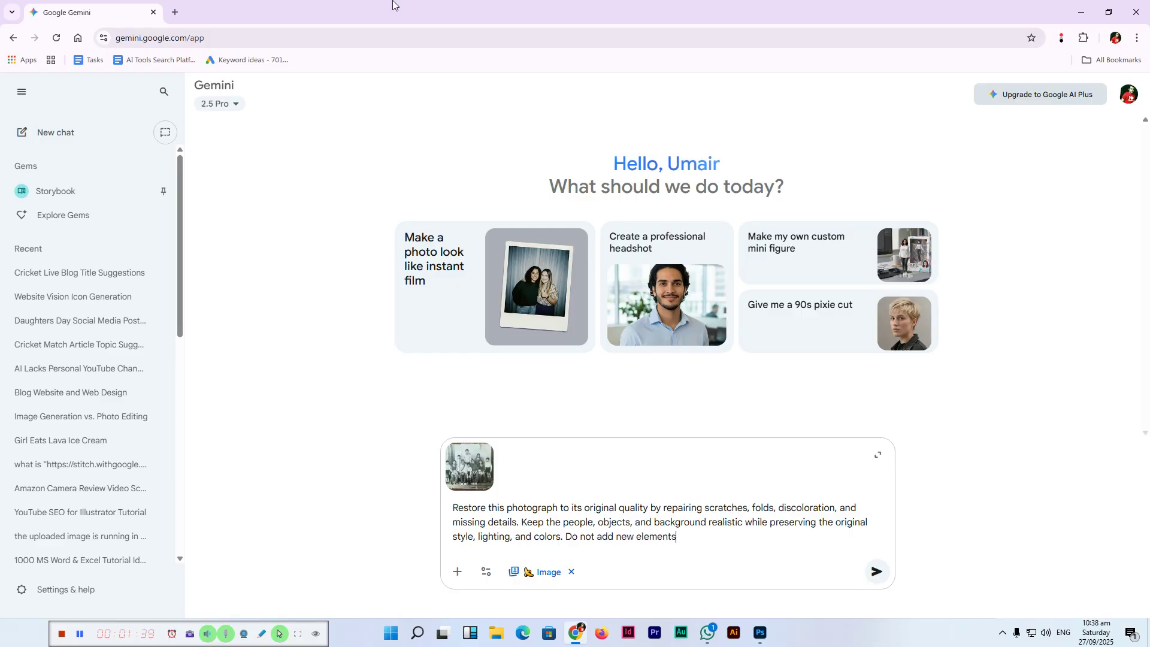
type(" or alter the identity of the peo")
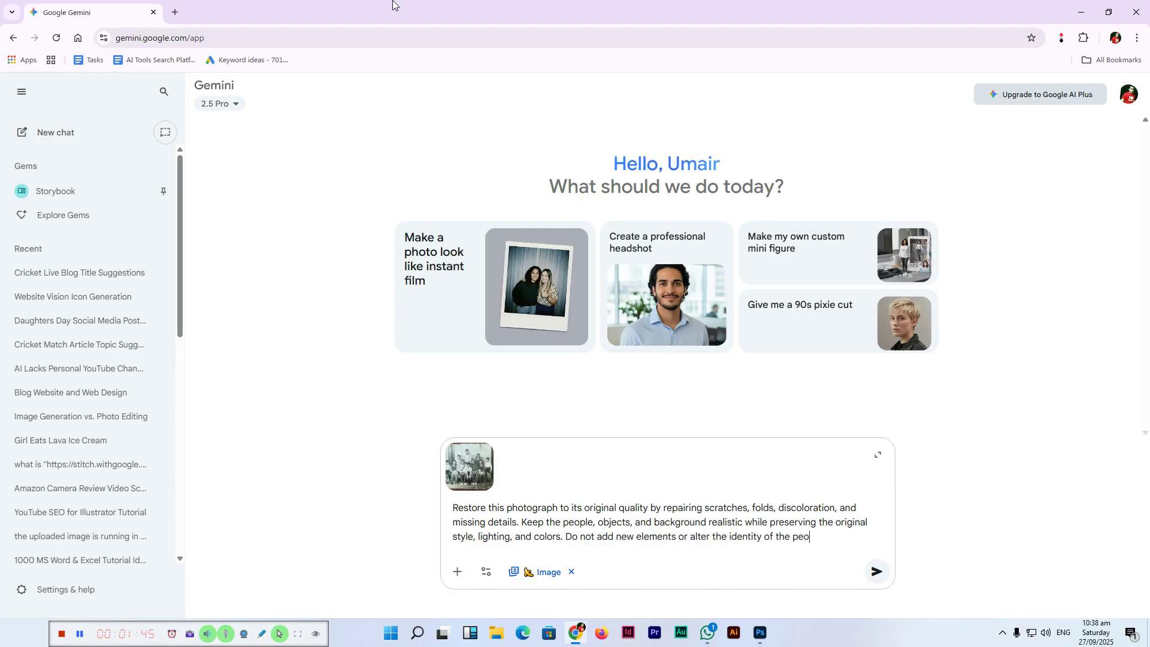
type("ple -- only re")
type("pair the damaged")
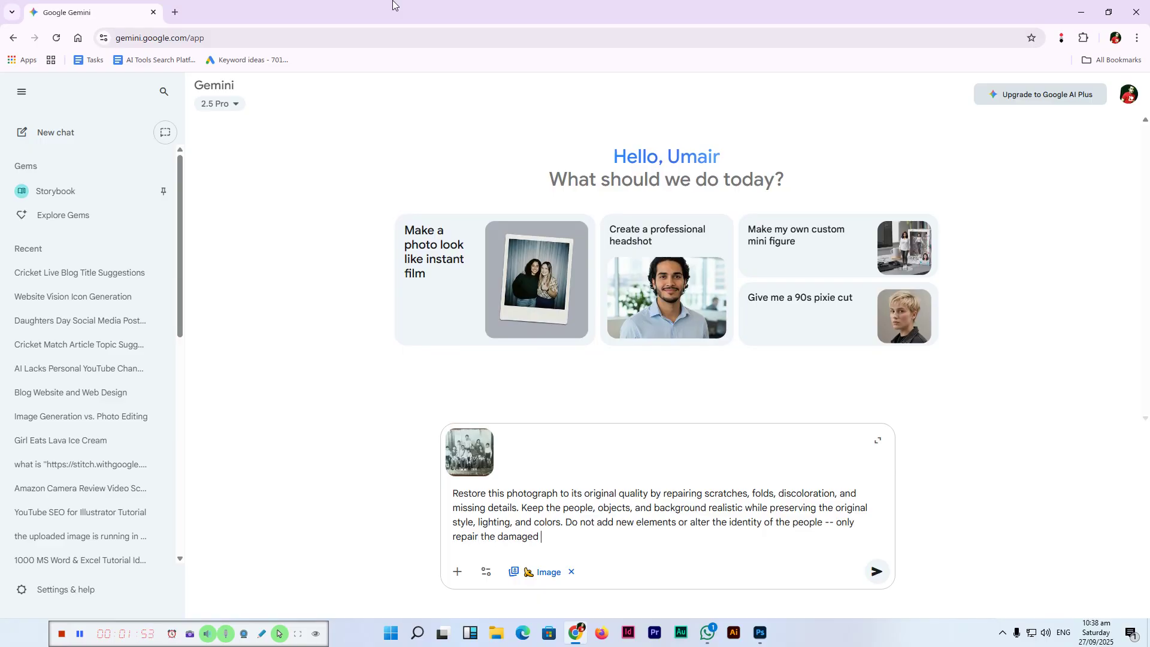
Step: Rewrite the prompt's ending as "-- only repair the damaged areas." and submit the request
key("BackSpace")
key("BackSpace")
key("BackSpace")
key("BackSpace")
key("BackSpace")
key("BackSpace")
key("BackSpace")
key("BackSpace")
key("BackSpace")
key("BackSpace")
key("BackSpace")
key("BackSpace")
key("BackSpace")
key("BackSpace")
key("BackSpace")
key("BackSpace")
key("BackSpace")
key("BackSpace")
key("BackSpace")
key("BackSpace")
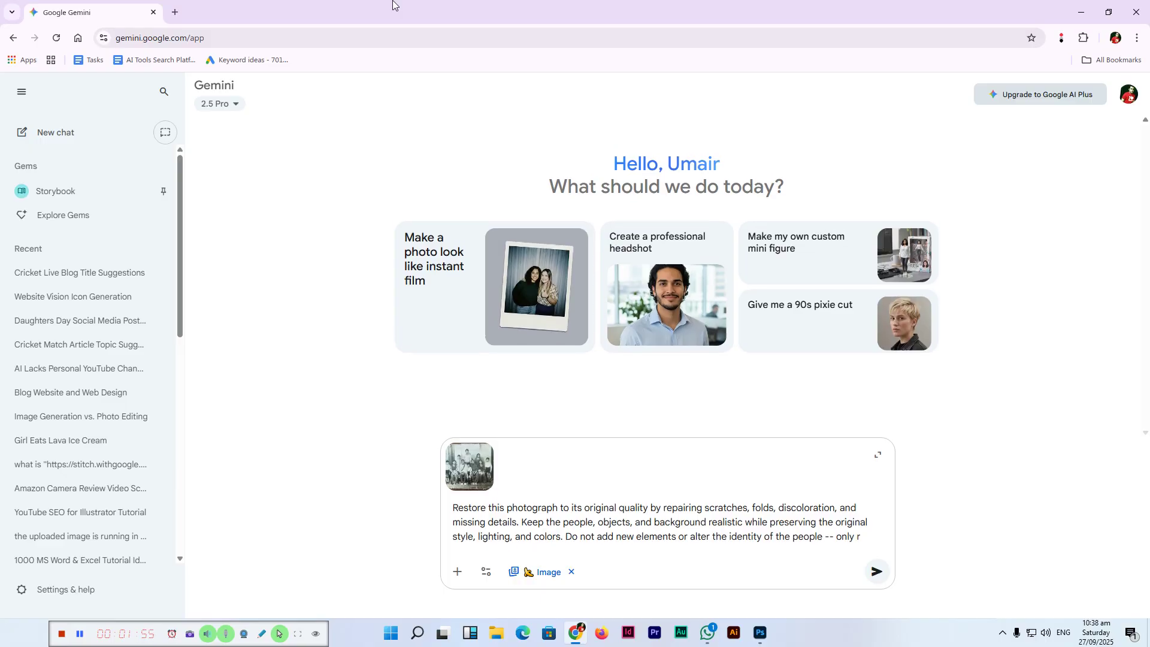
key("BackSpace")
key("BackSpace")
key("BackSpace")
type("-- only")
key("BackSpace")
key("BackSpace")
key("BackSpace")
type("only repair t")
type("he damaged areas.")
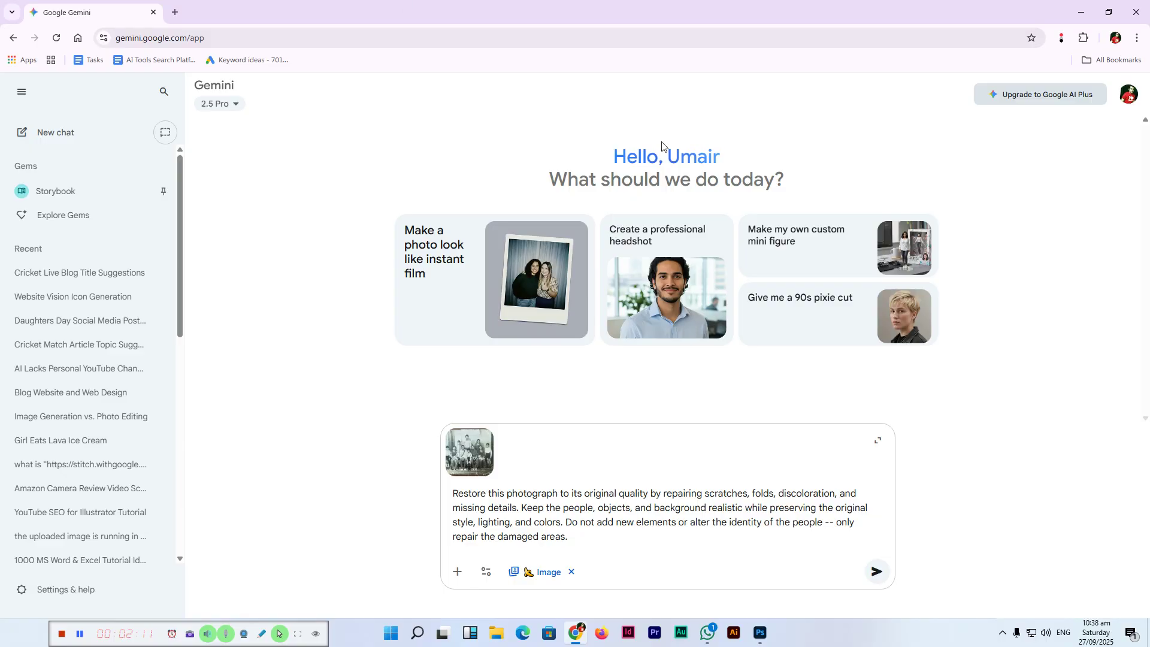
left_click(882, 573)
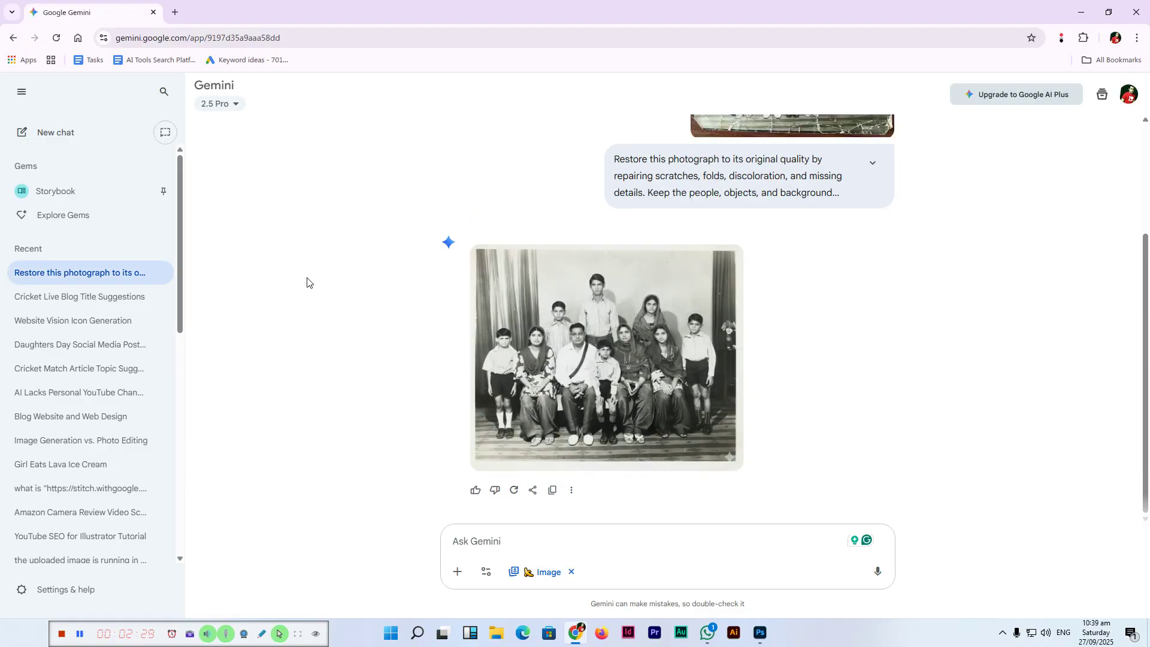
Step: Enlarge the generated image and compare it with the original damaged photo in Photoshop
mouse_move(518, 322)
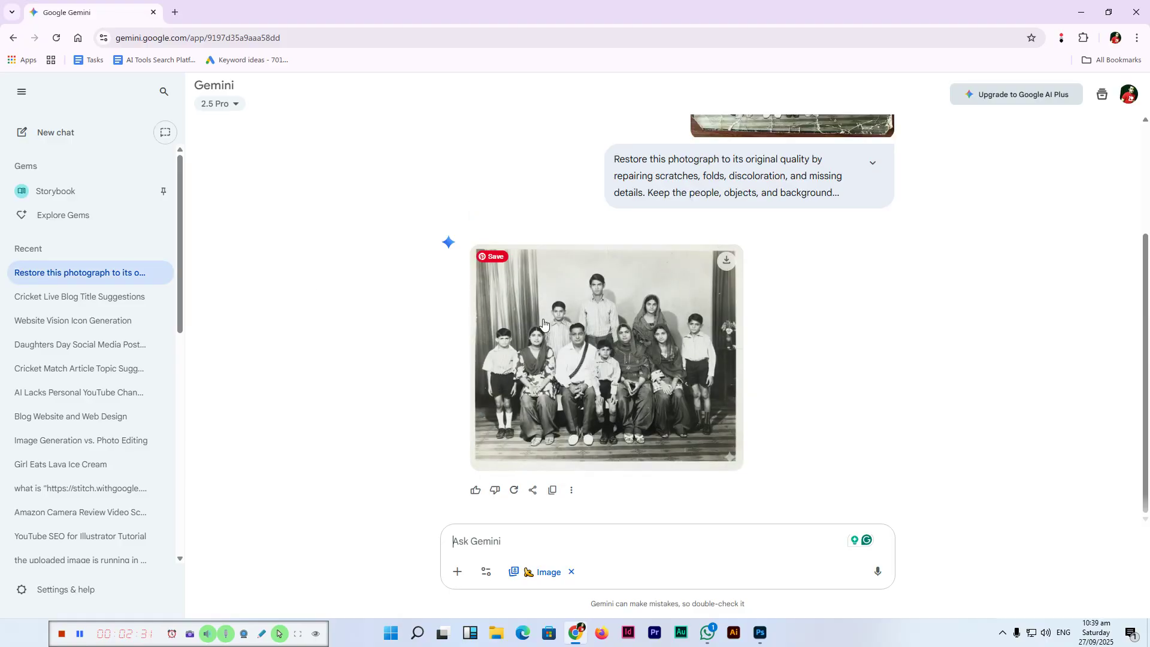
left_click(664, 334)
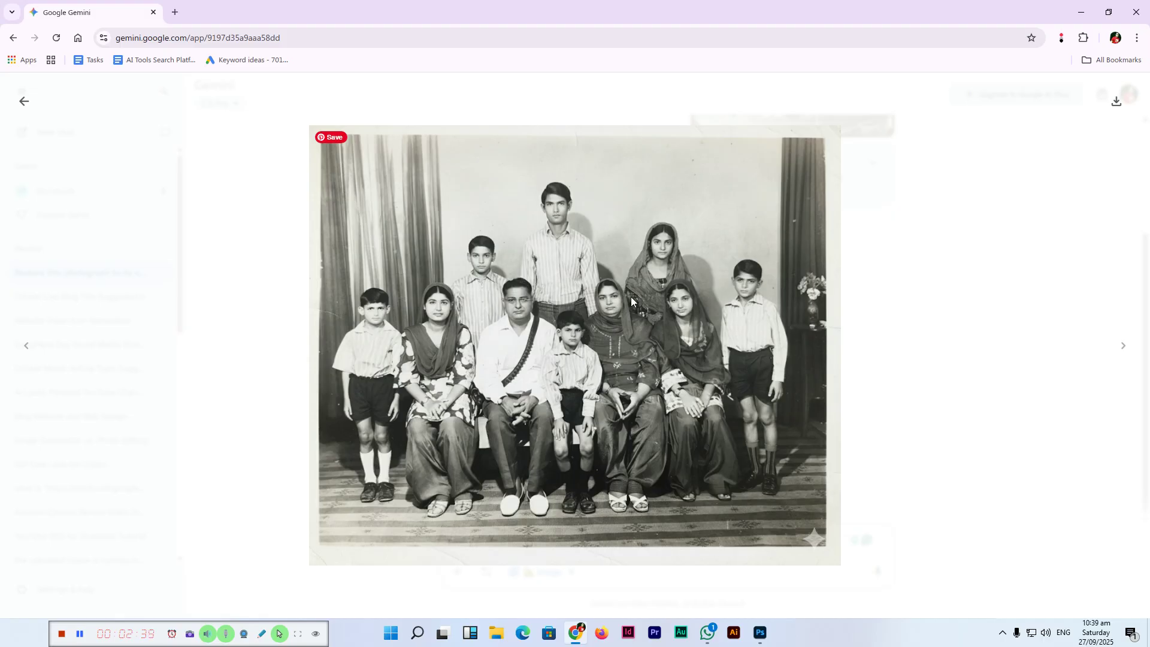
left_click(759, 633)
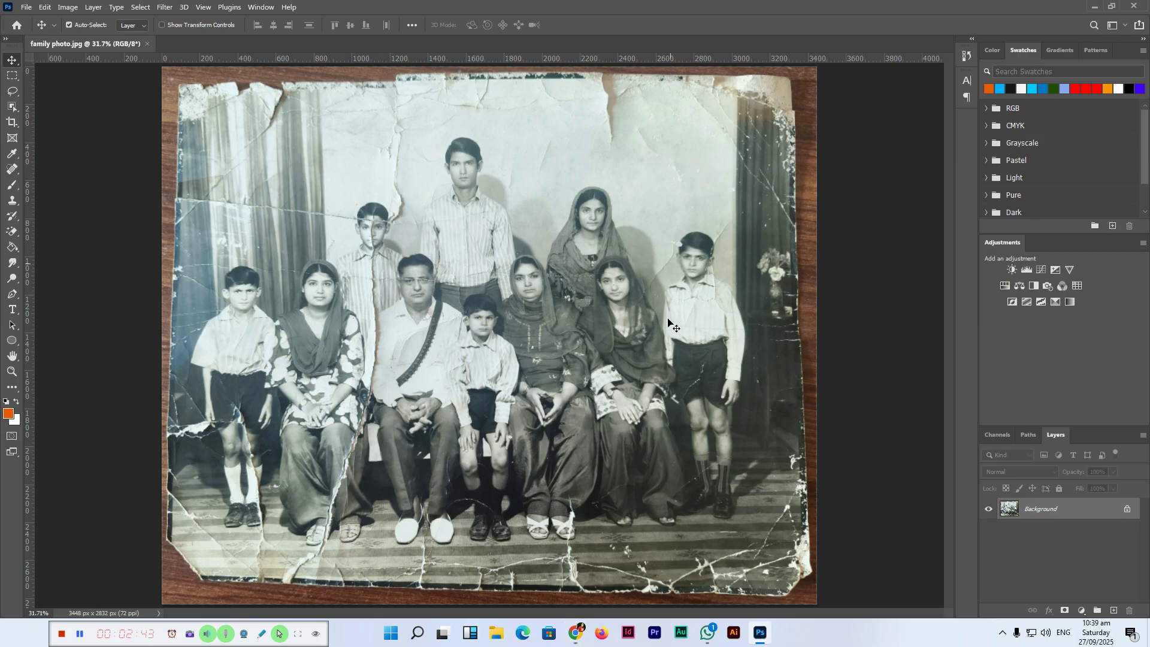
key("alt+Tab")
key("alt+Tab")
key("alt+Tab")
key("alt+Tab")
key("alt+Tab")
key("alt+Tab")
key("alt+Tab")
key("alt+Tab")
key("alt+Tab")
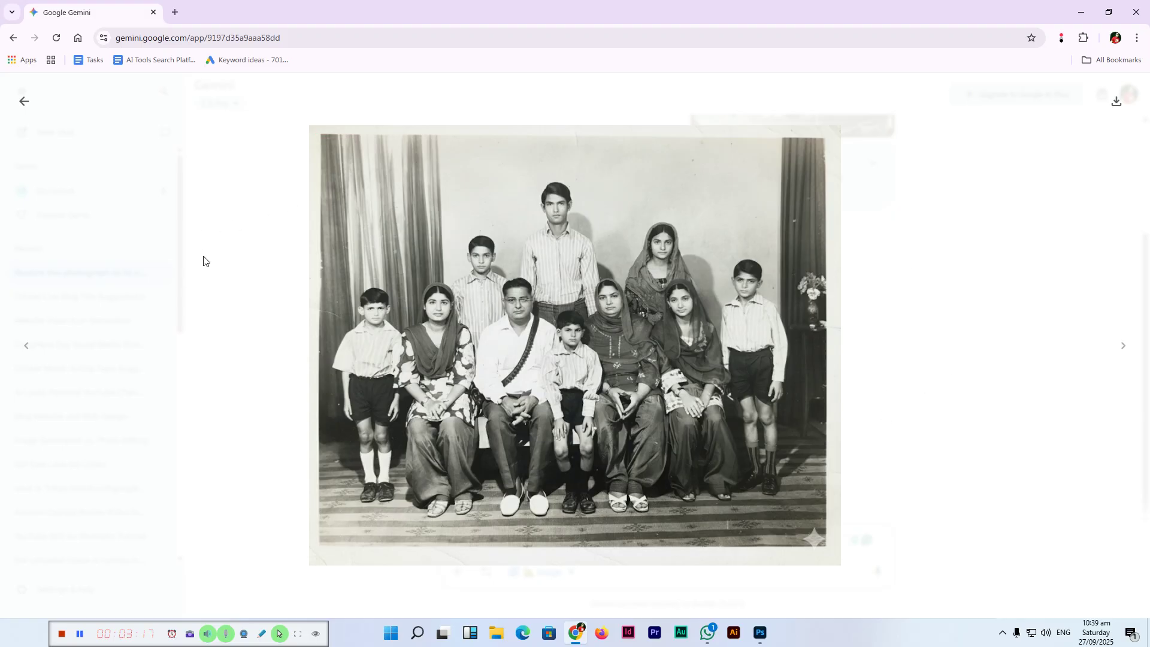
Step: Download the restored family image from Gemini and close its enlarged preview
left_click(1116, 102)
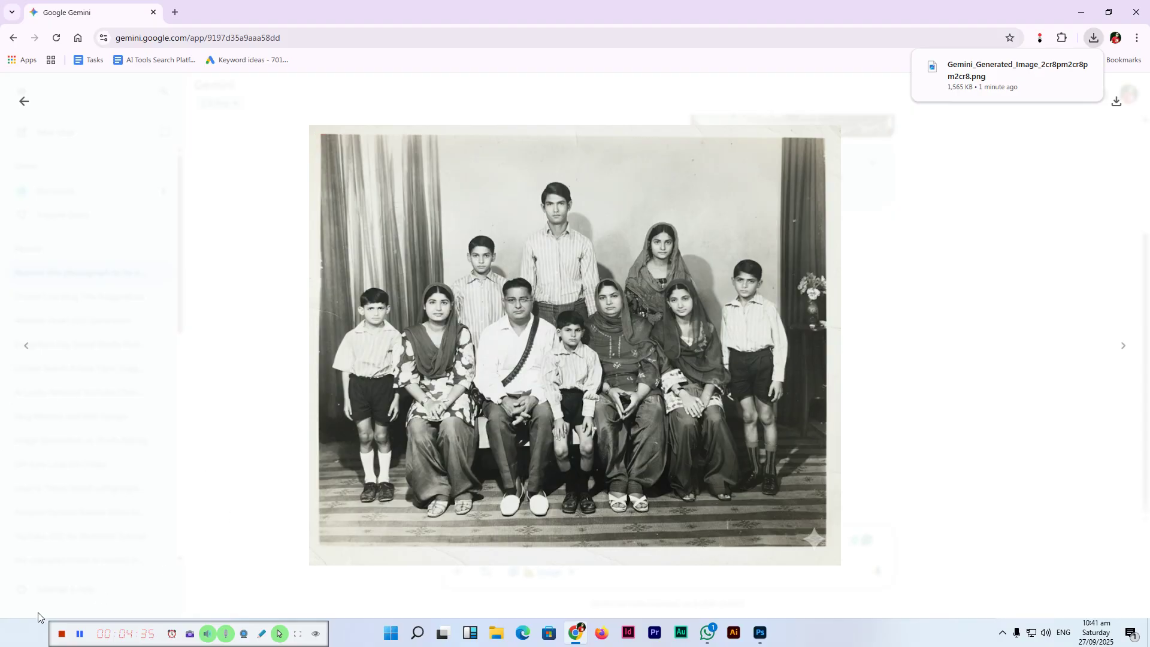
left_click(81, 640)
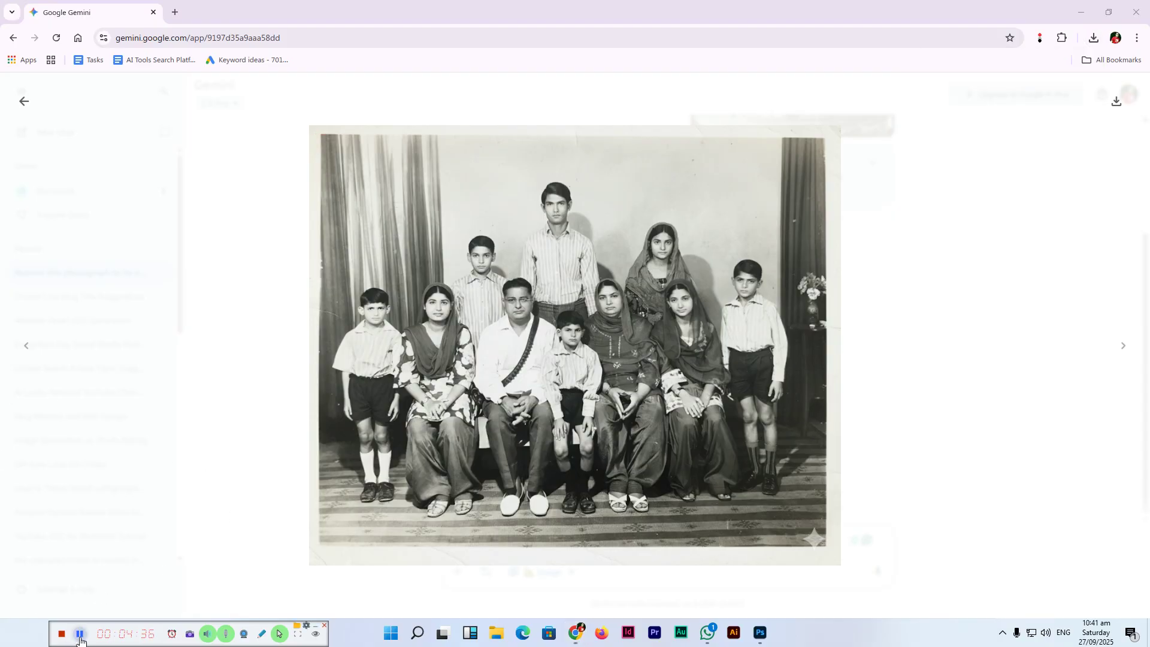
left_click(254, 358)
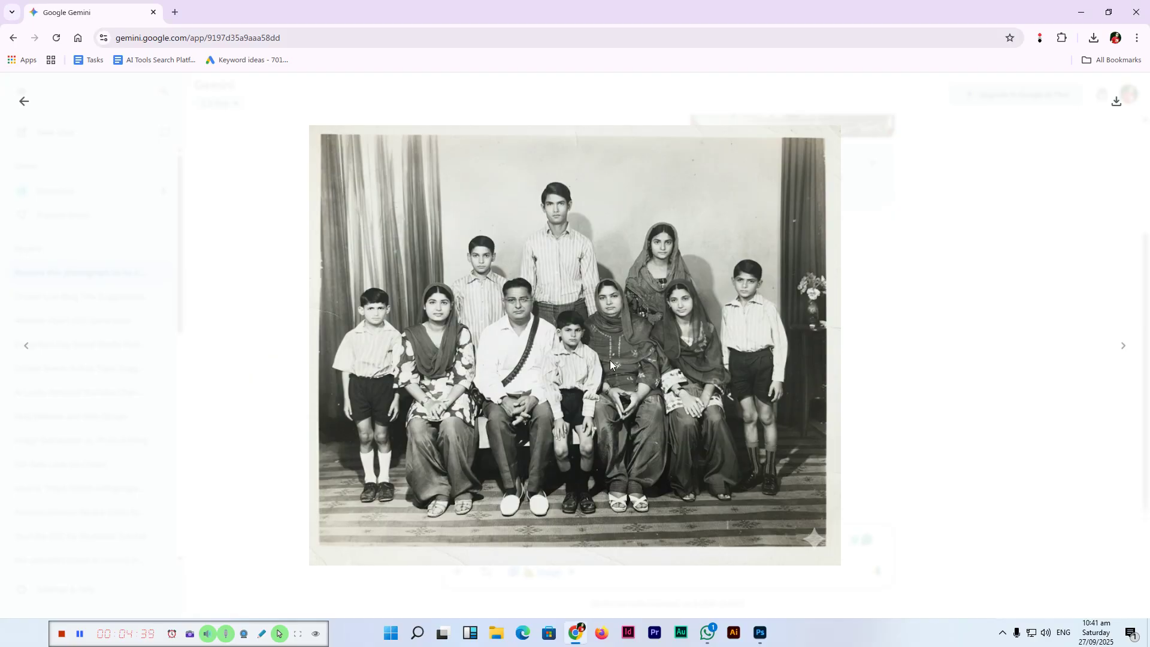
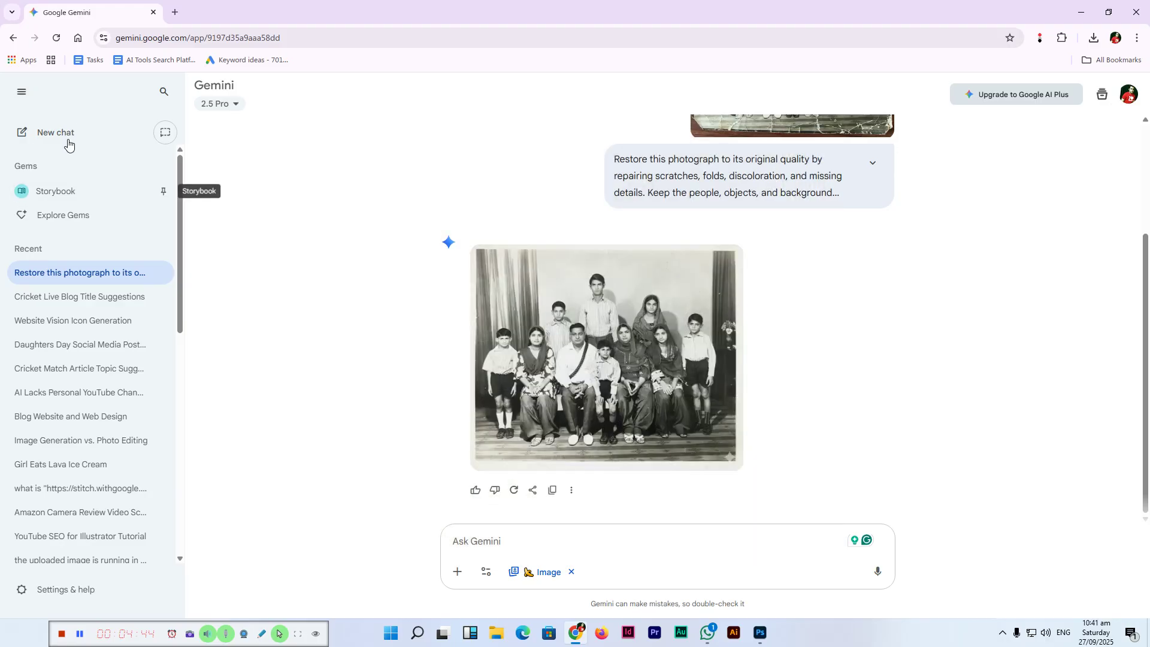
Step: Start a new chat with Create images enabled and attach the "family photo" file from the Desktop
left_click(70, 135)
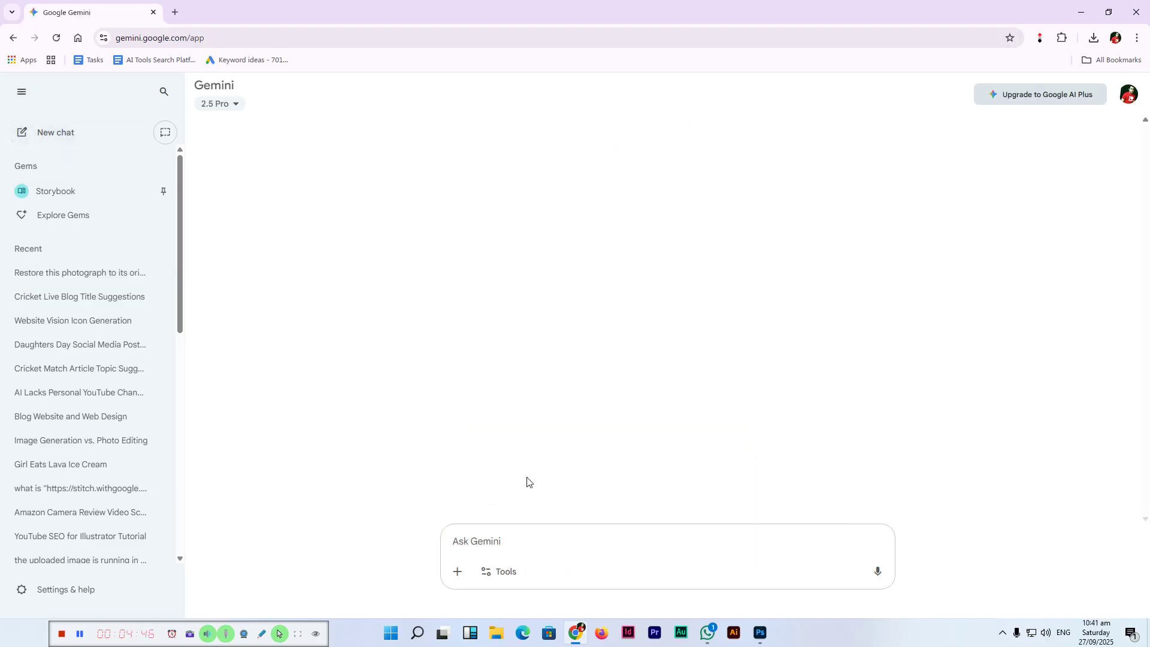
left_click(490, 573)
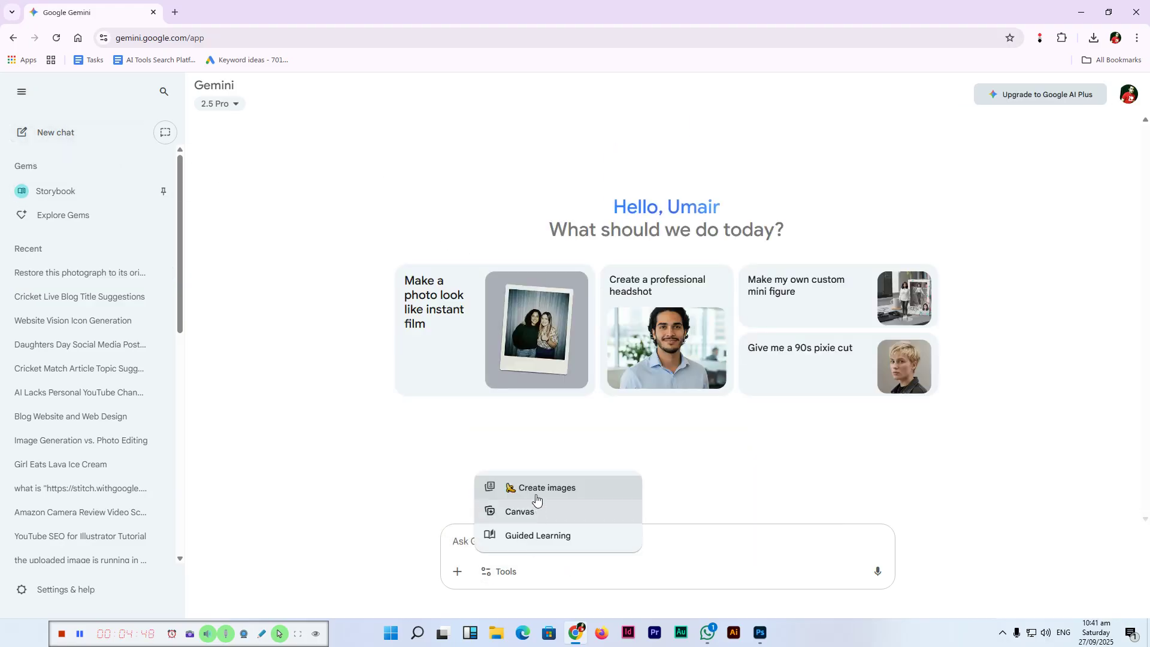
left_click(523, 490)
left_click(456, 570)
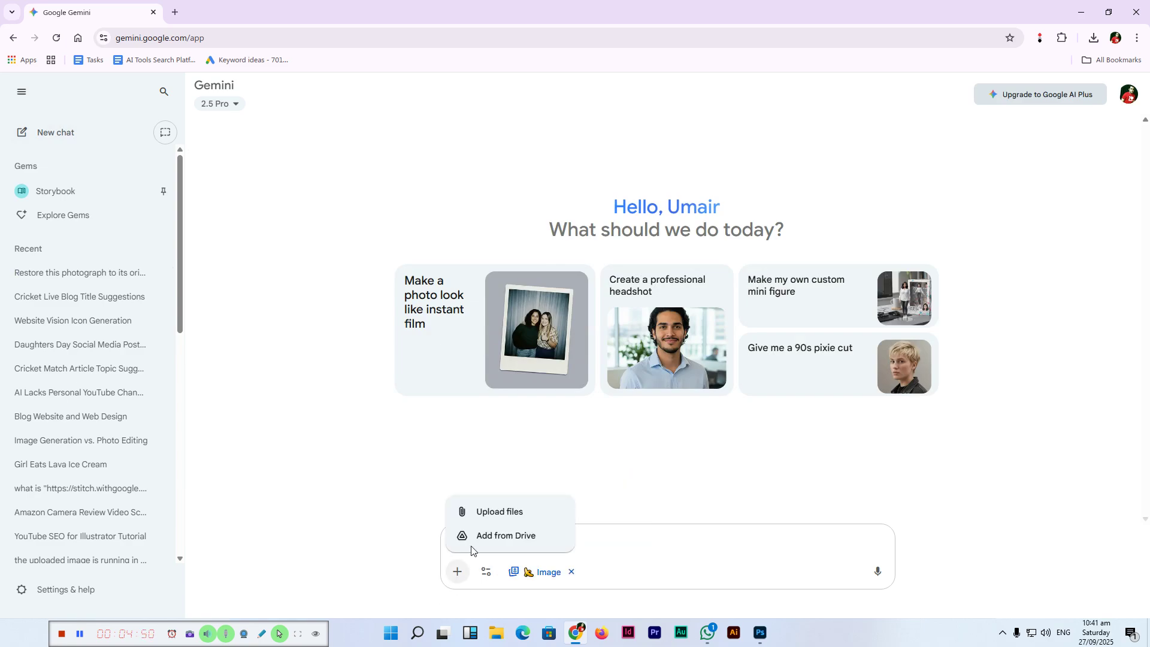
left_click(473, 520)
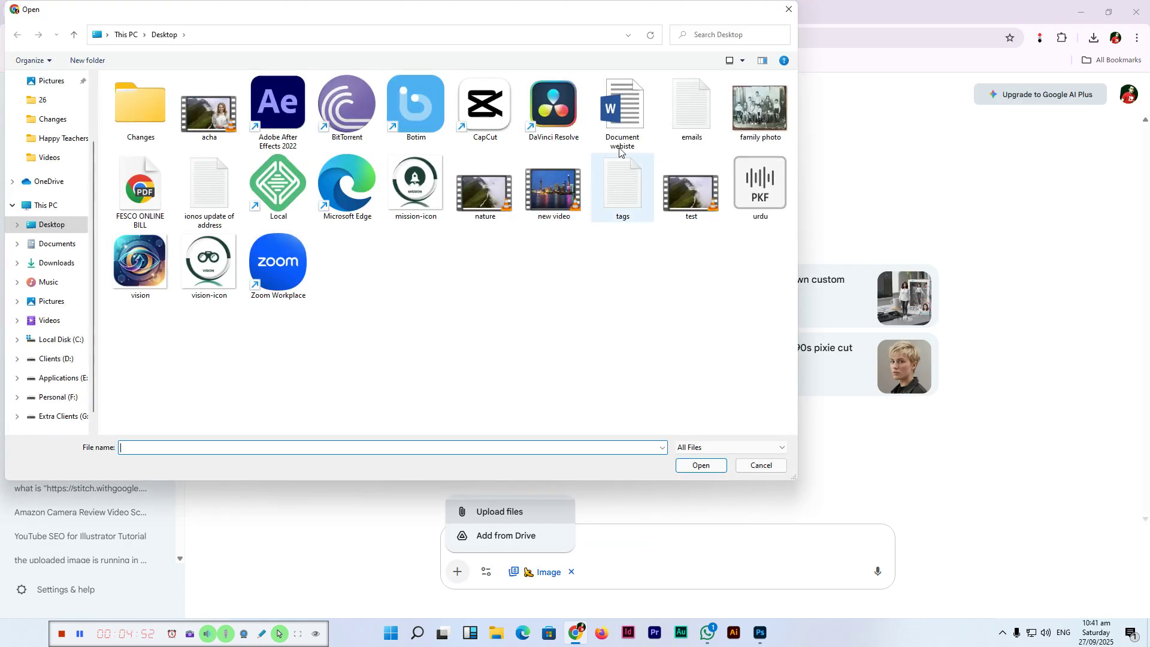
double_click(759, 111)
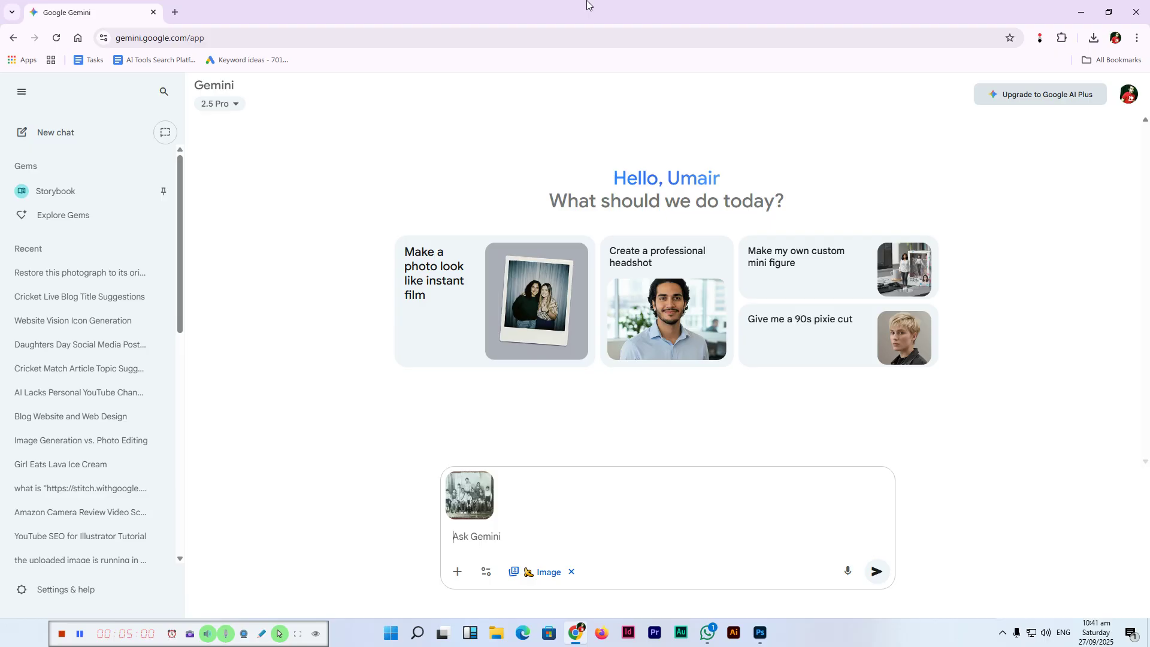
Step: Begin the prompt with "Restore this photograph to its original quality by repairing scratches, folds, discoloration, and missing details."
type("Restore this photograph")
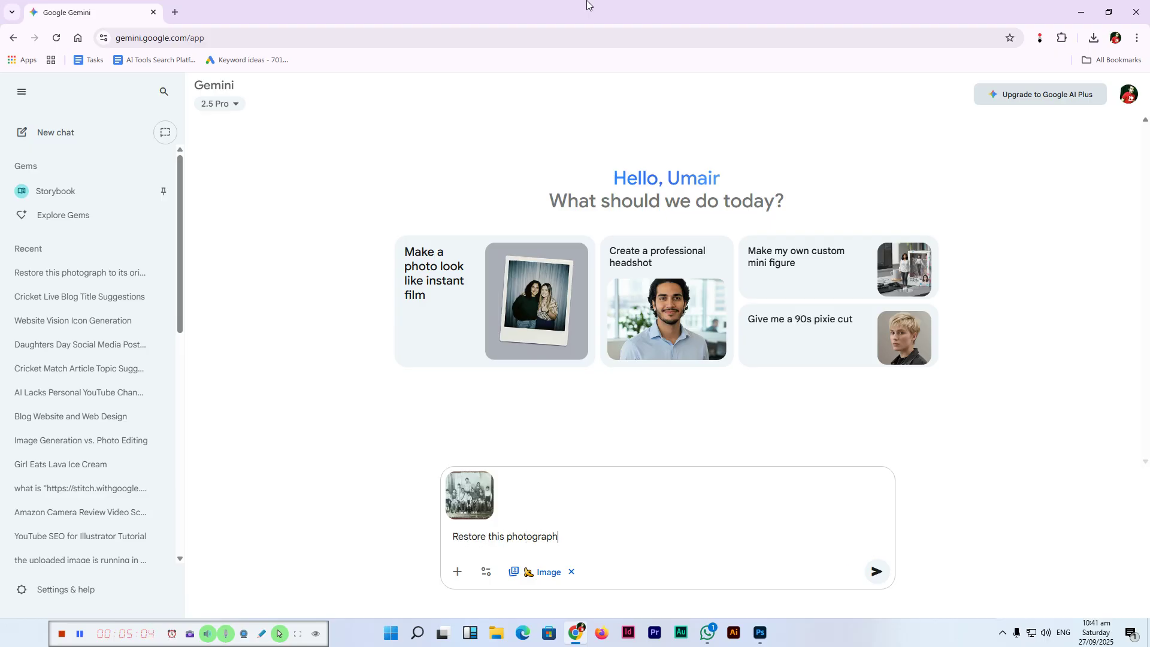
type(" to its original quality by repairing sc")
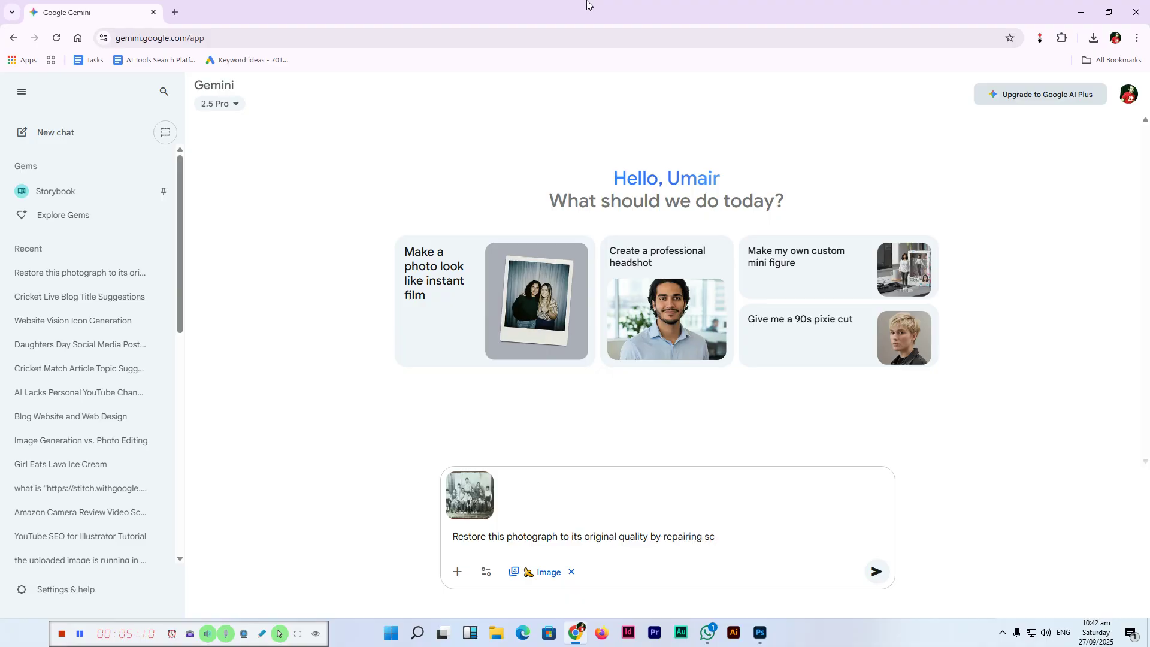
type("ratches, folds, discoloration, and missing")
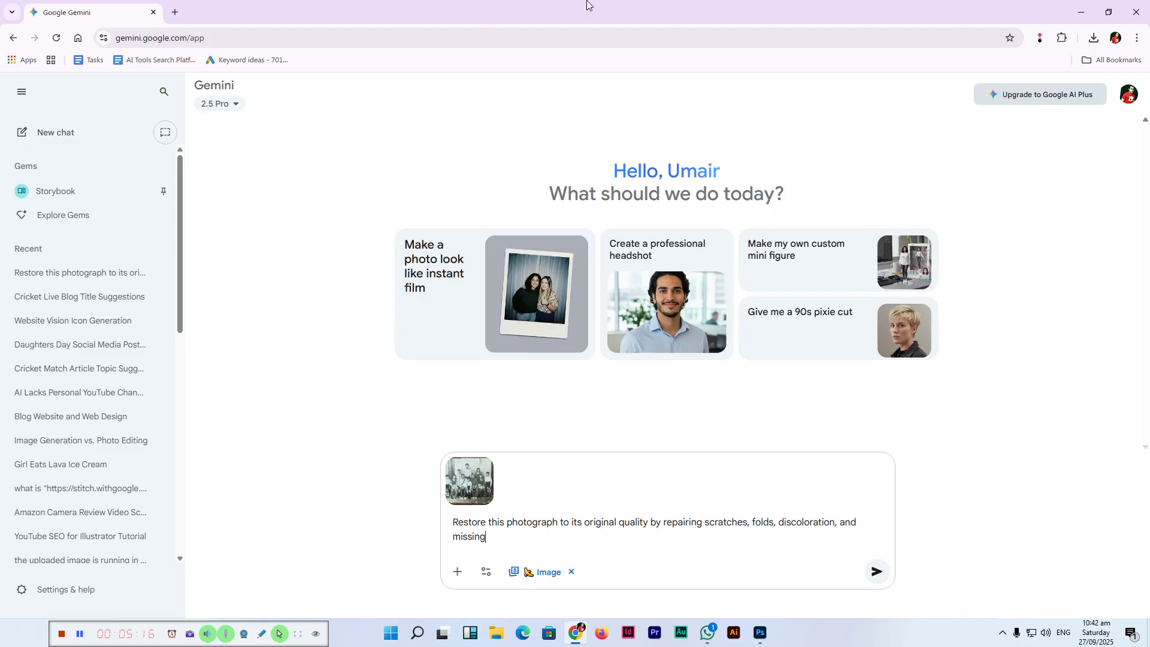
type(" details. Then carefully co")
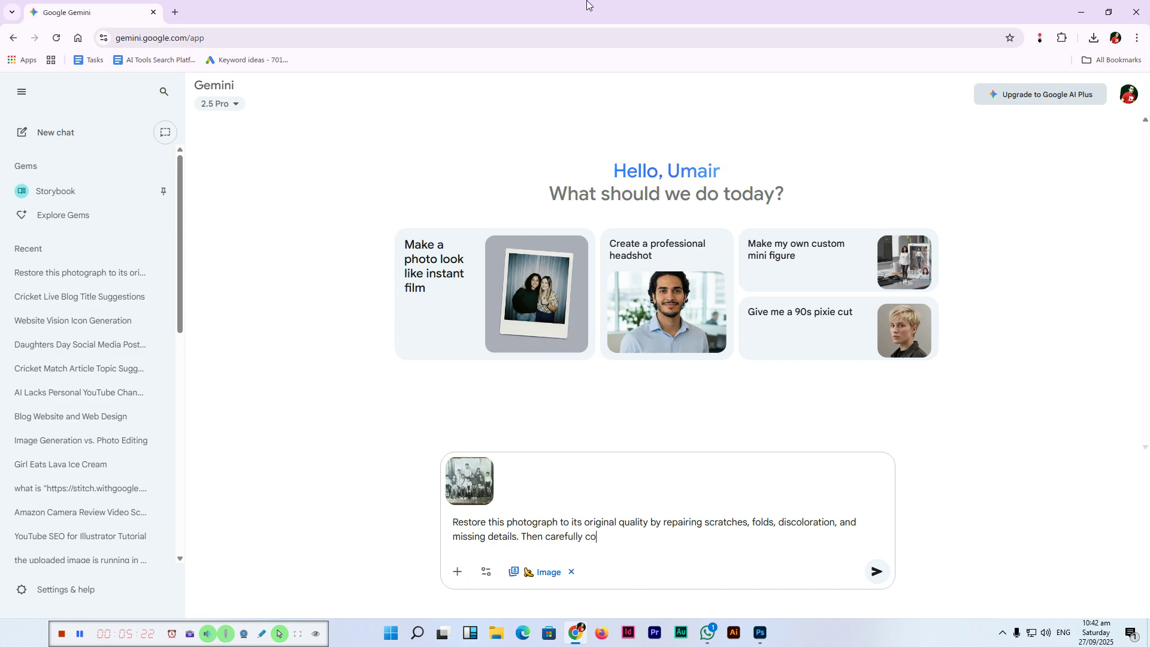
Step: Continue the prompt with "Then carefully colorize the image, keeping skin tones, clothing, objects, and background realistic."
type("lorize the image, keeping skin tones")
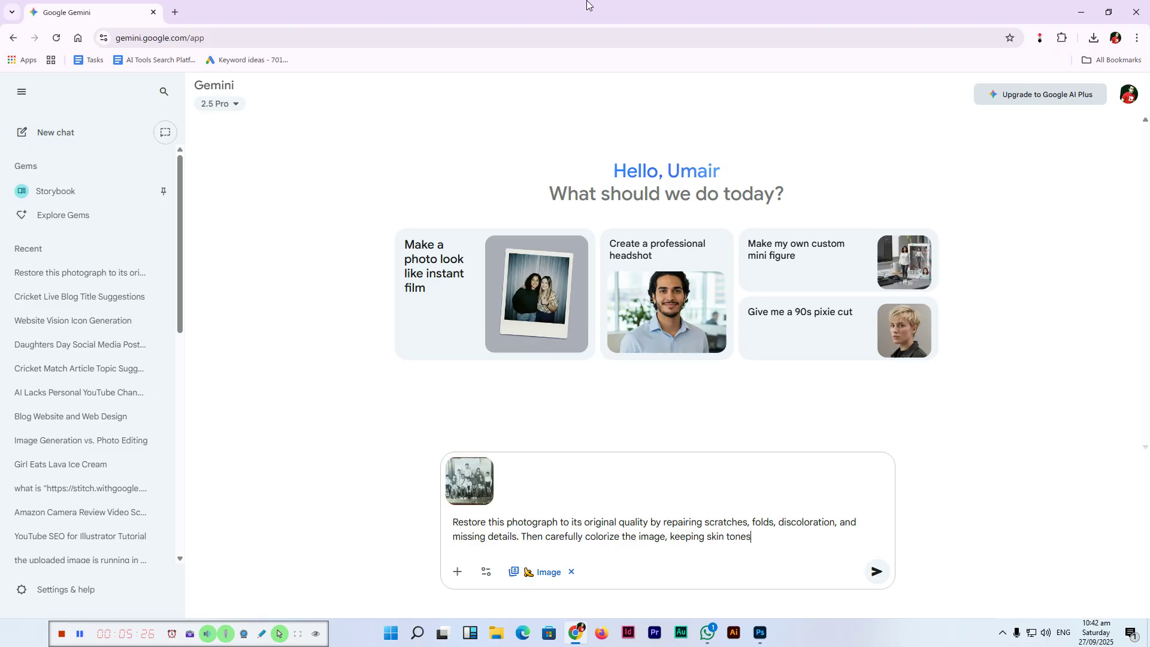
type(", clothing, objects, and backgg")
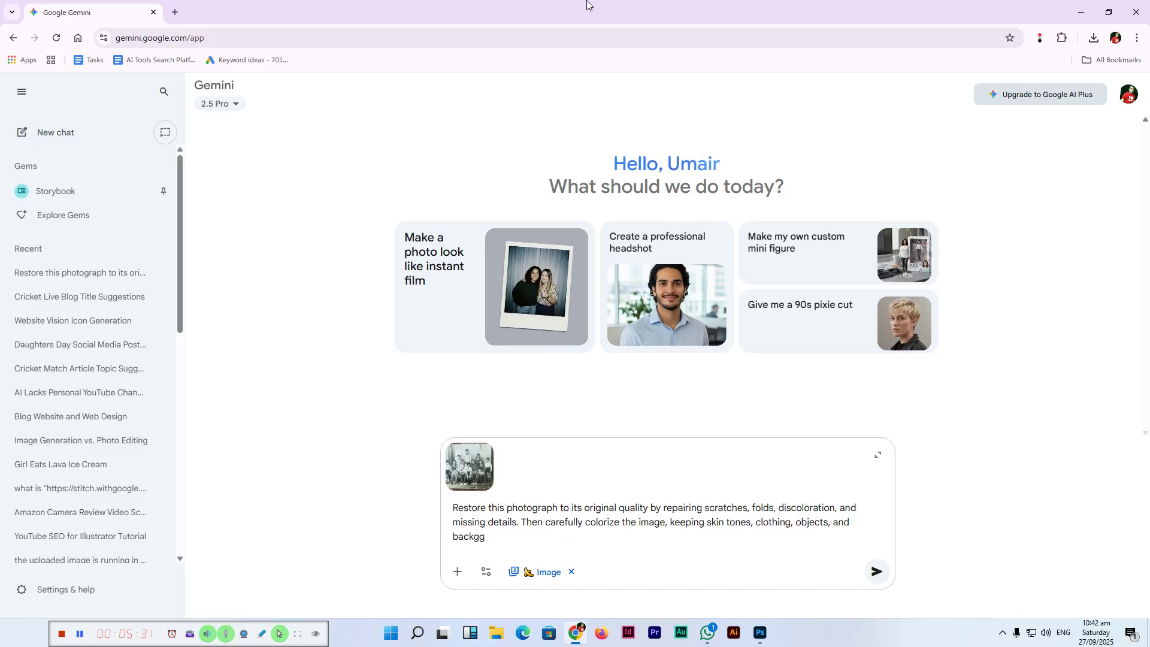
key("BackSpace")
type("round realistic. Preserve the origianl")
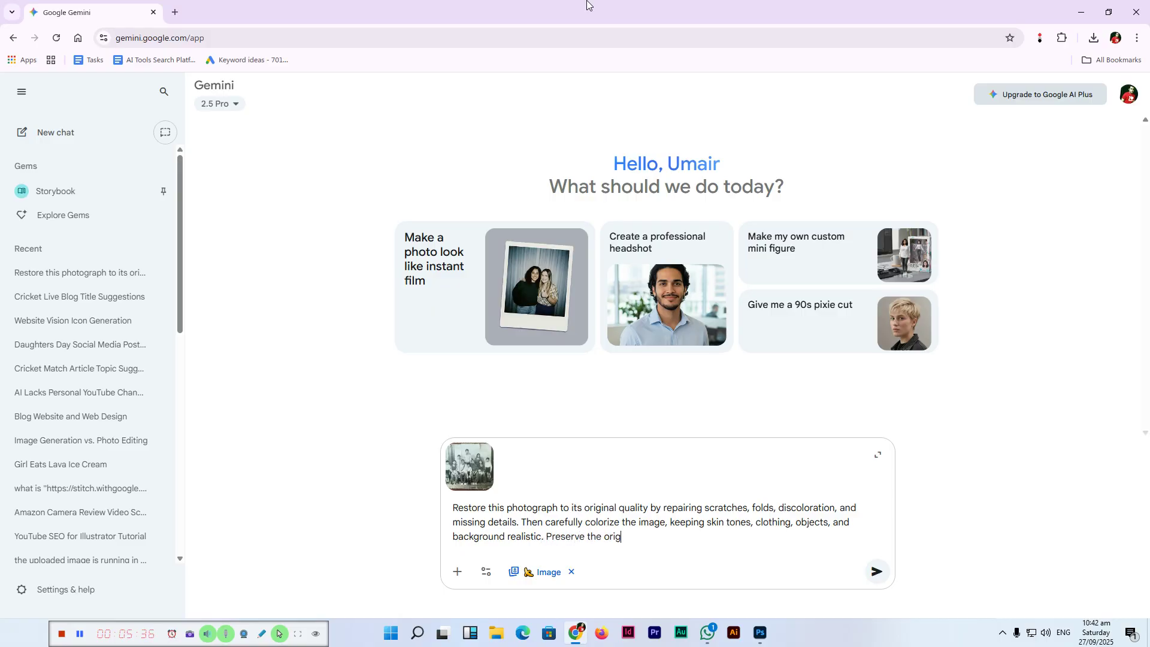
Step: Finish the prompt with "Preserve the original style, lighting, and atmosphere without adding new elements or changing the identity of the people." and submit it
key("BackSpace")
key("BackSpace")
key("BackSpace")
key("BackSpace")
type("nal style, lighting, and atmos")
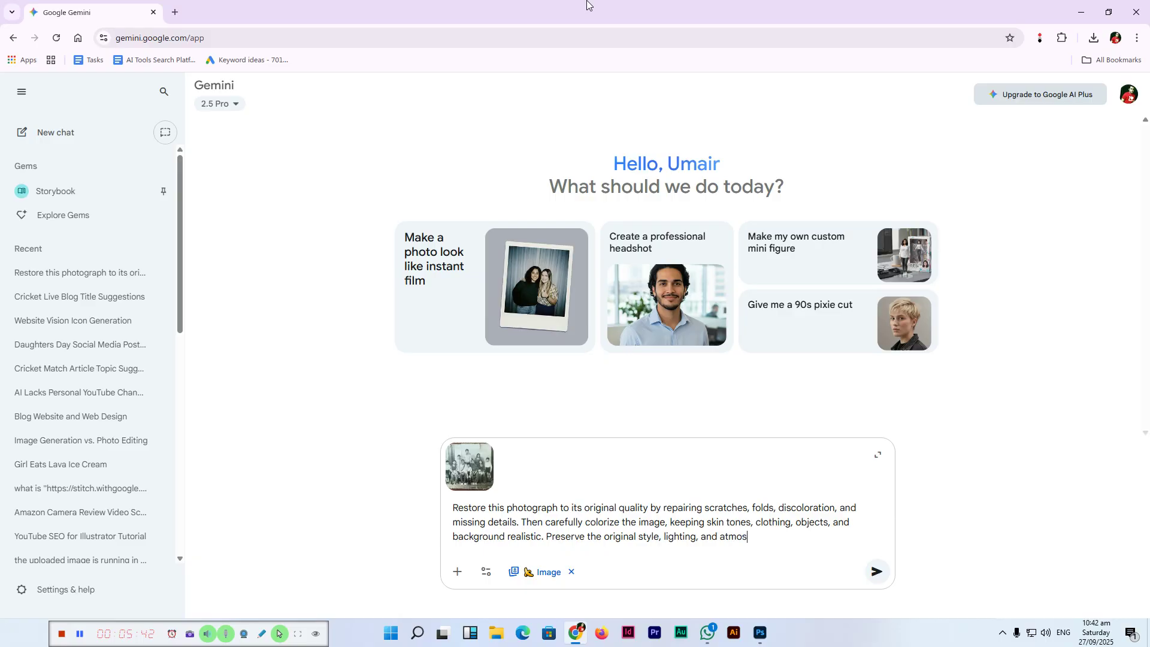
type("phere without adding new element")
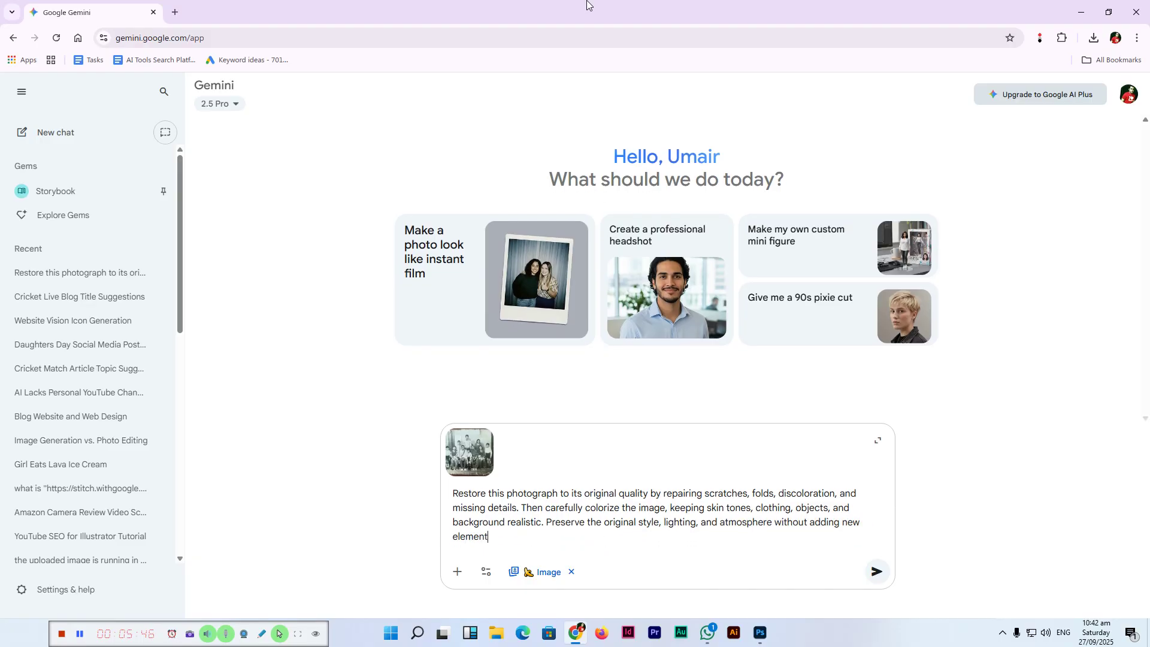
type("s or changing the identity of the people.")
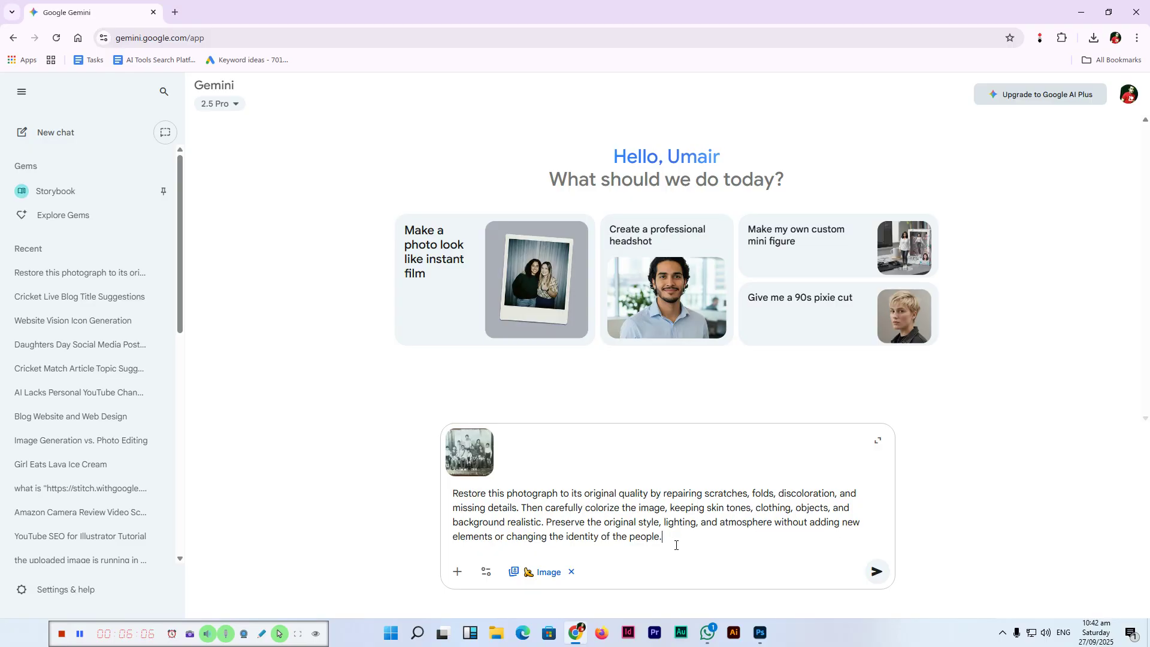
left_click(876, 570)
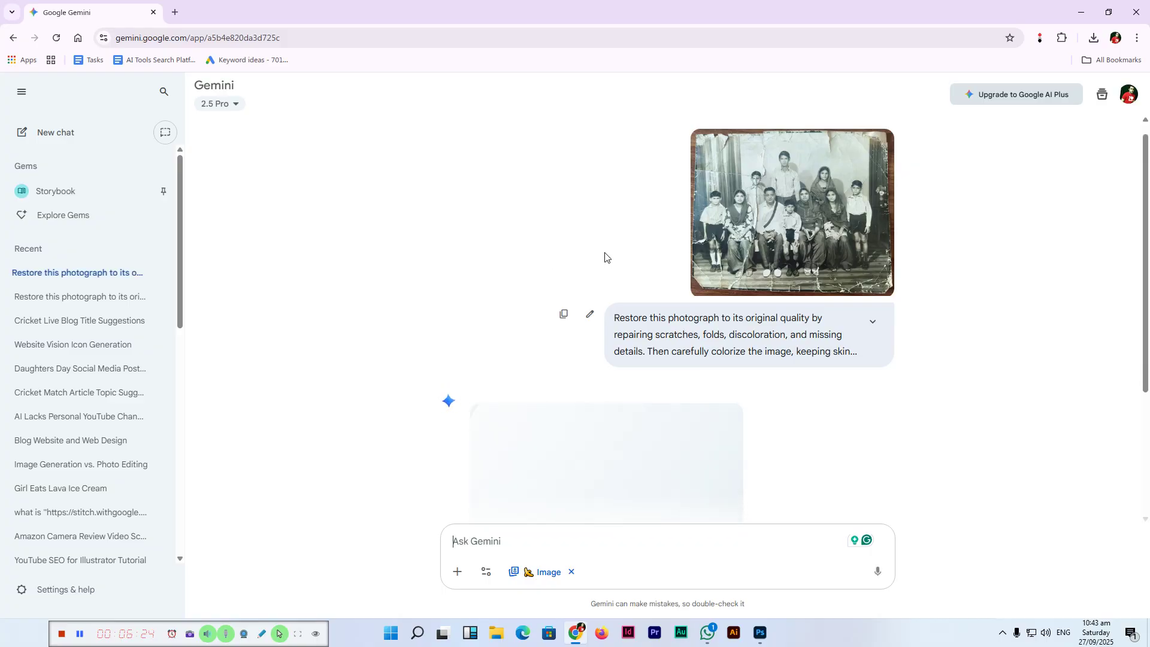
Step: Inspect the generated colorized family photo at enlarged size and compare it with the uploaded damaged original in the chat
scroll(604, 257, "down", 2)
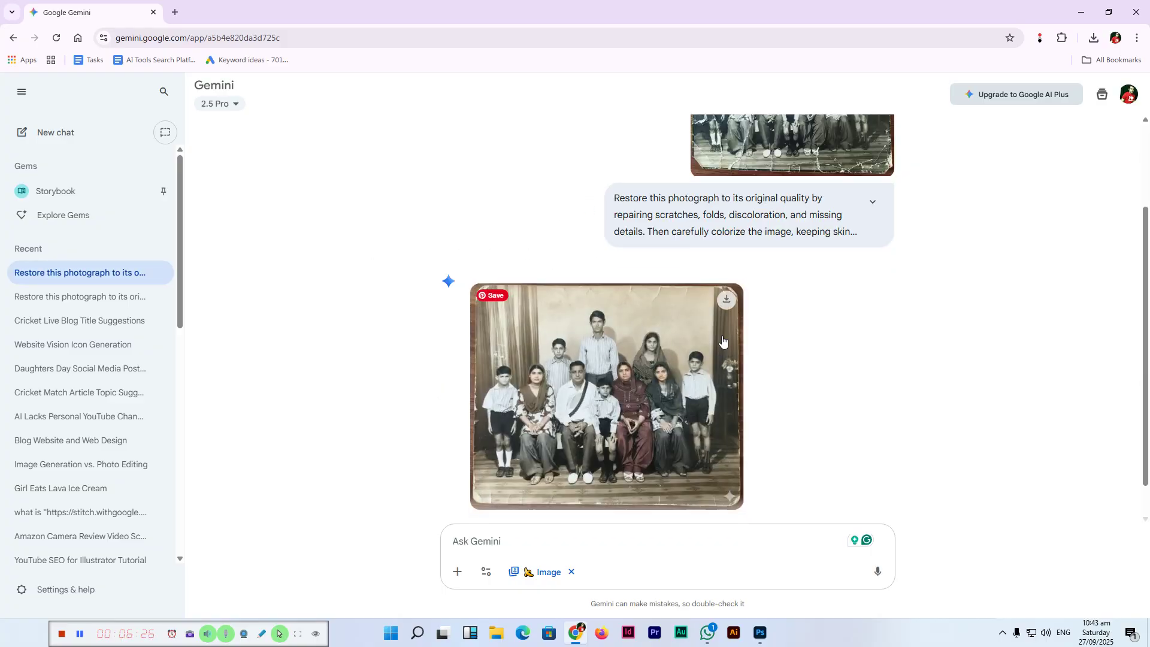
left_click(653, 357)
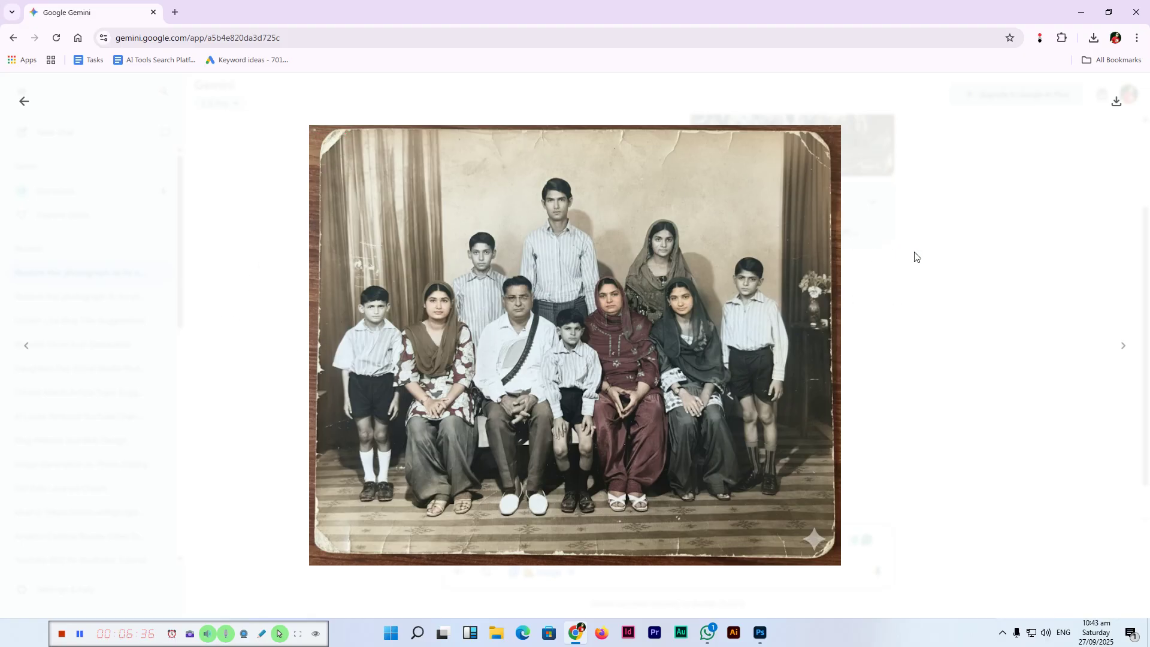
left_click(22, 103)
scroll(838, 275, "up", 2)
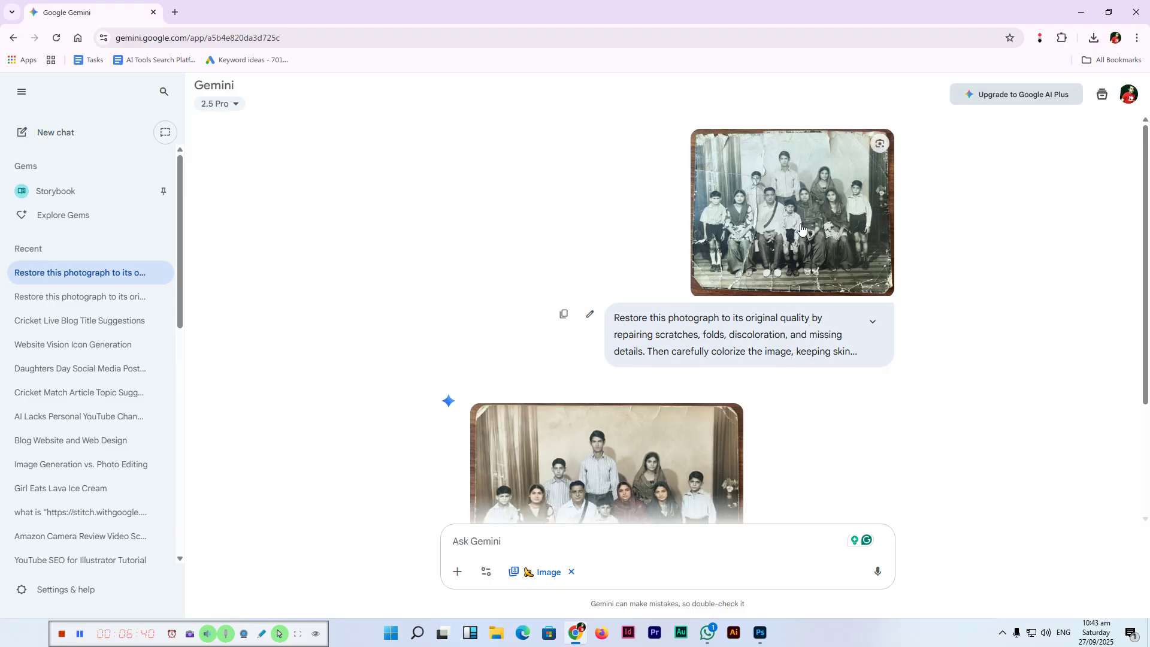
scroll(616, 270, "down", 3)
scroll(614, 293, "up", 3)
scroll(613, 300, "down", 1)
Step: Compare the enlarged black-and-white restoration from the earlier chat with the enlarged colorized result from the newest chat
left_click(89, 298)
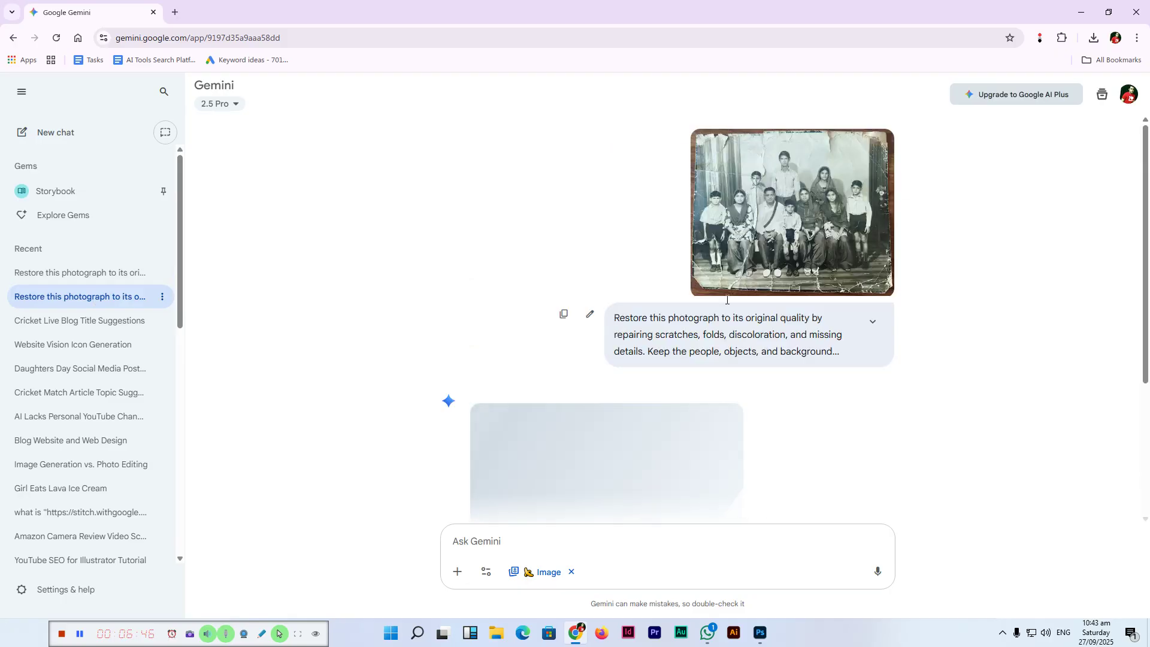
left_click(673, 346)
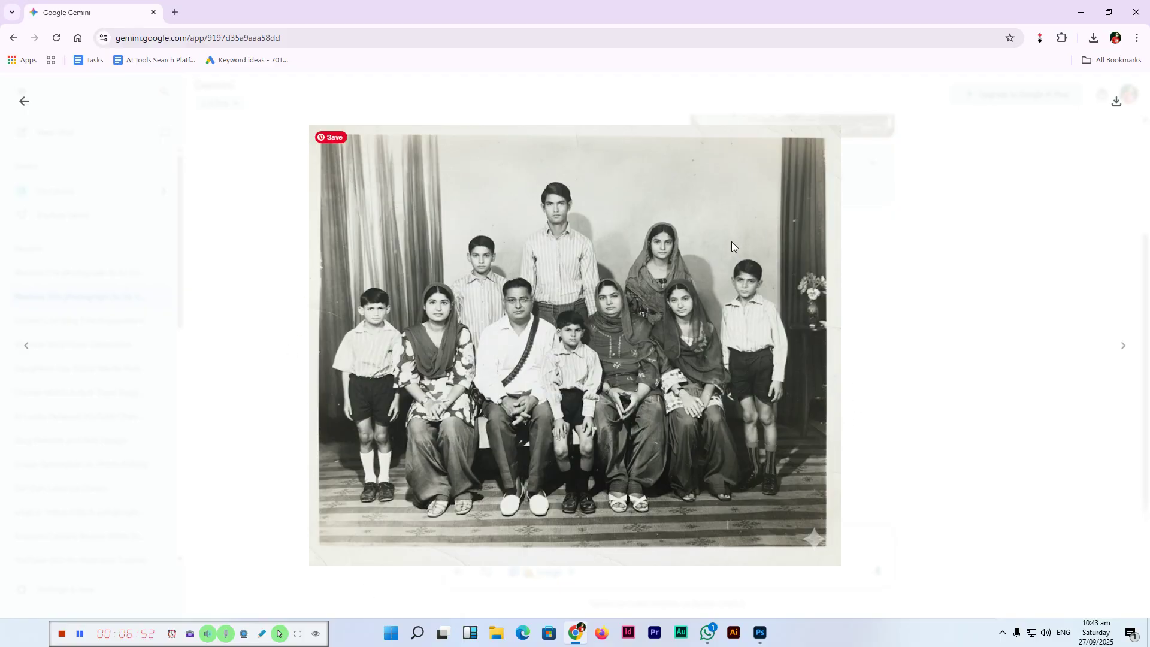
left_click(23, 101)
left_click(51, 273)
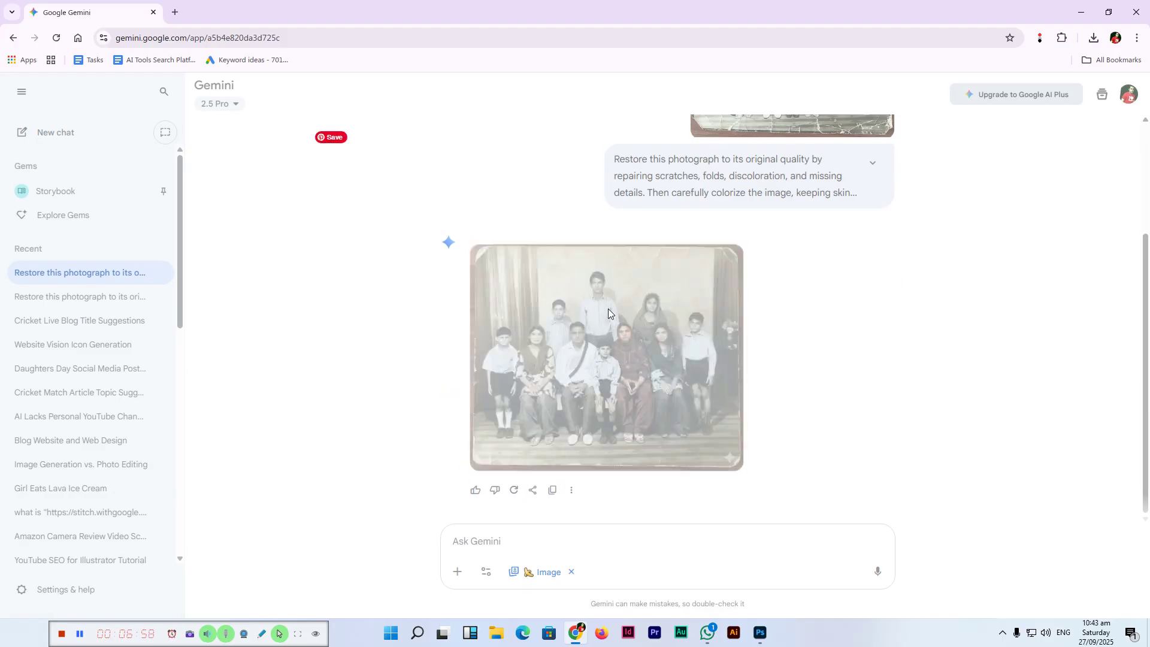
left_click(608, 308)
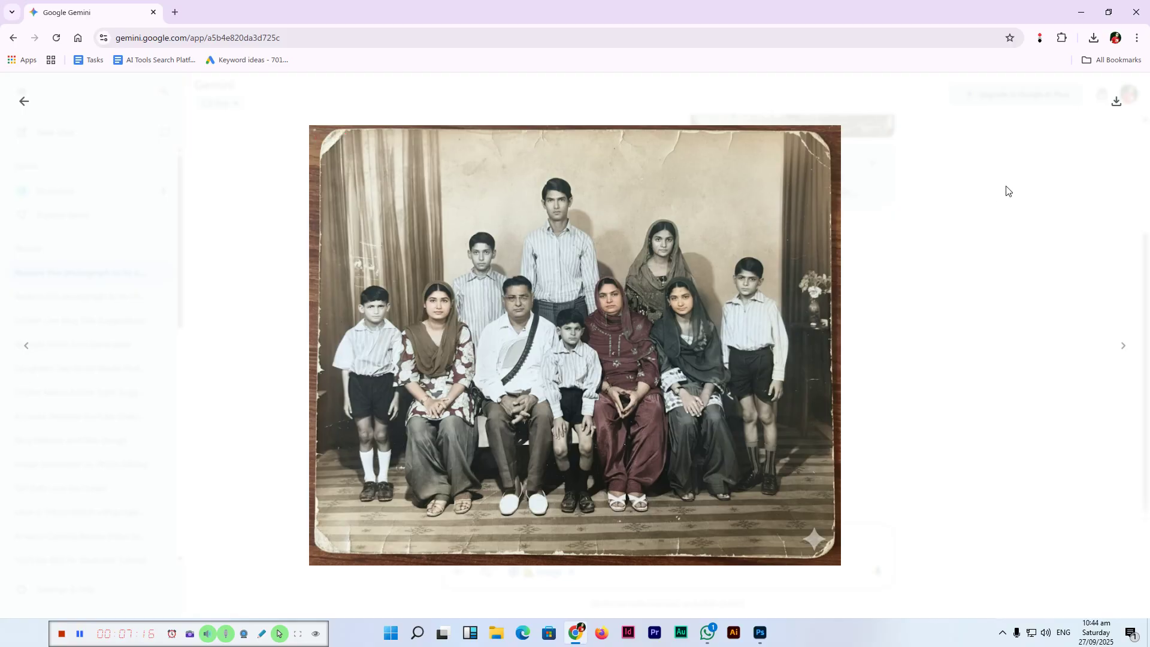
left_click(24, 102)
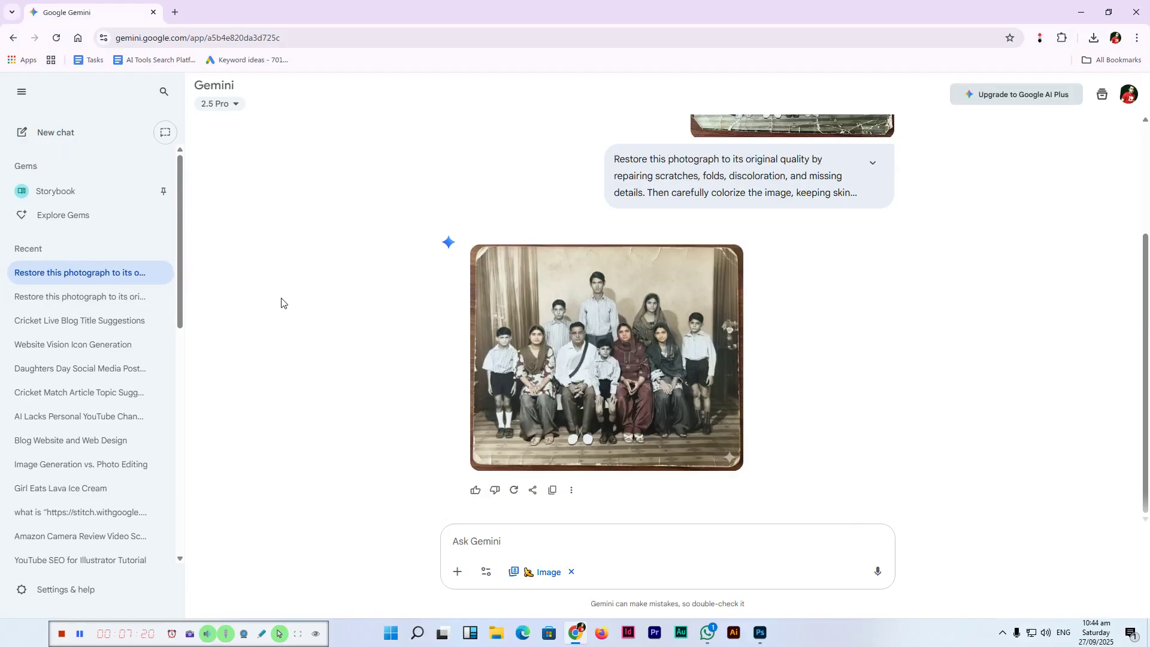
Step: Return to the earlier restoration chat and enlarge its black-and-white family image again
scroll(485, 362, "up", 3)
left_click(95, 296)
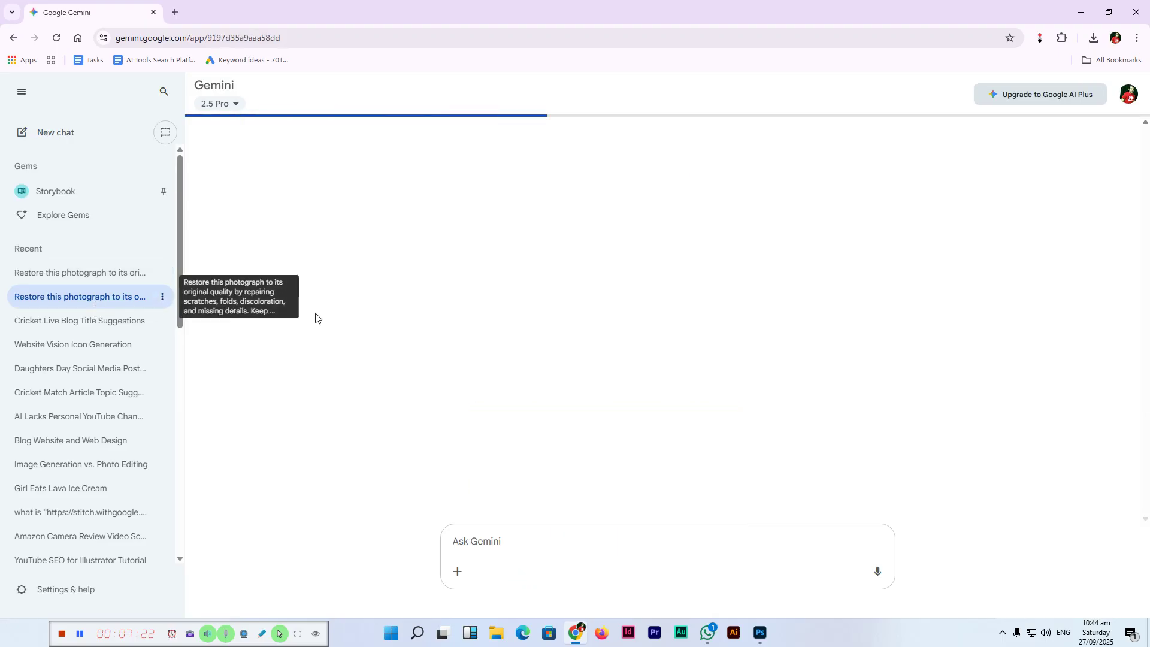
left_click(622, 320)
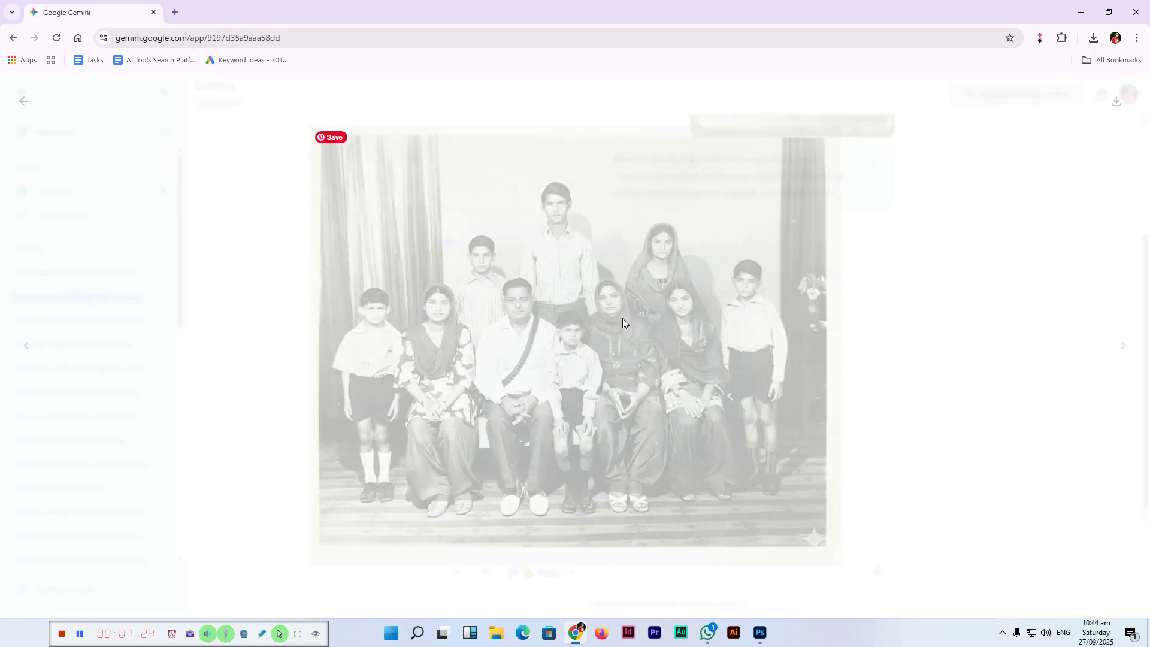